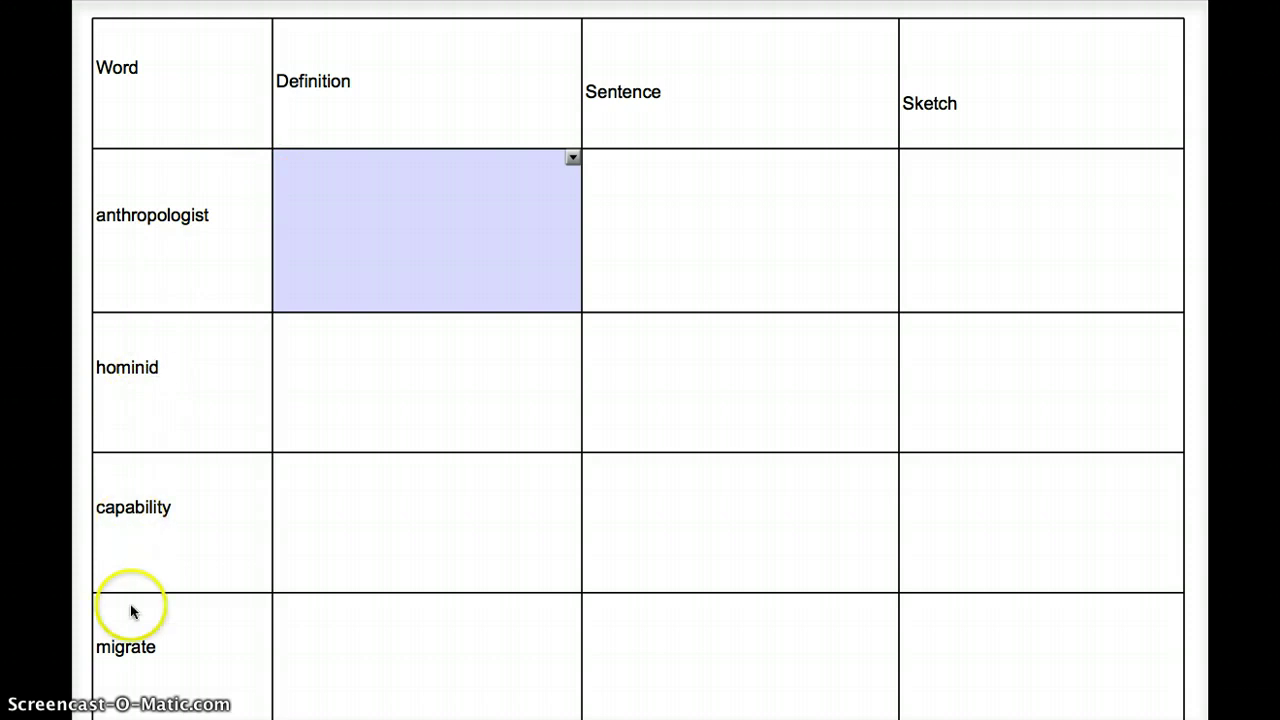
- Enter 'studies humans, their development and their culture.' in the anthropologist Definition cell, fixing typos
click(364, 213)
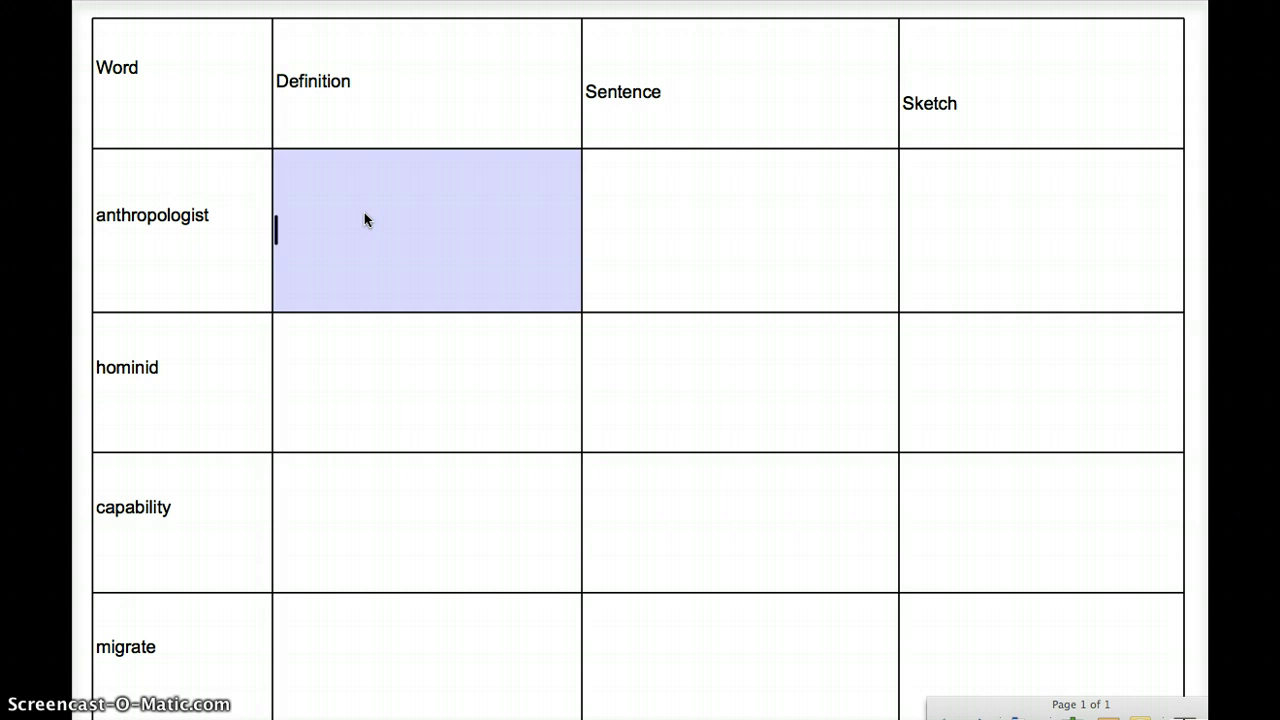
text(studies humans)
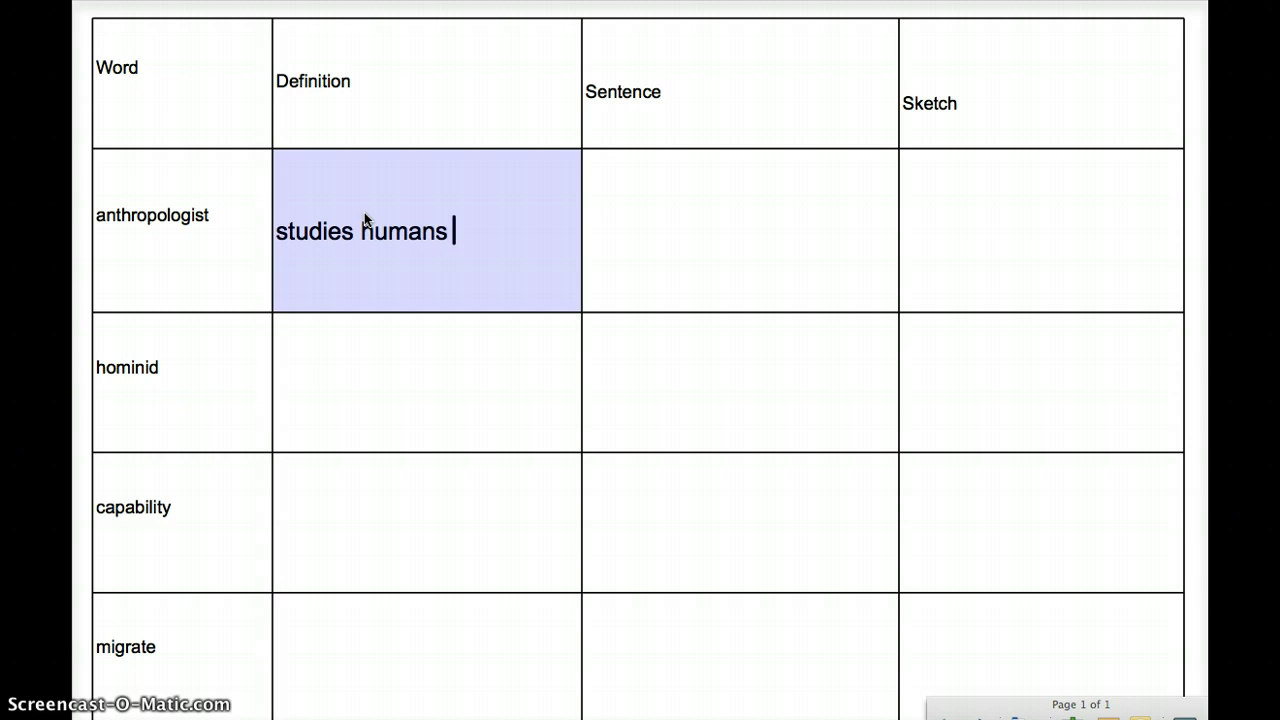
key(BackSpace)
text(. their developmenta)
key(BackSpace)
text(and their culture)
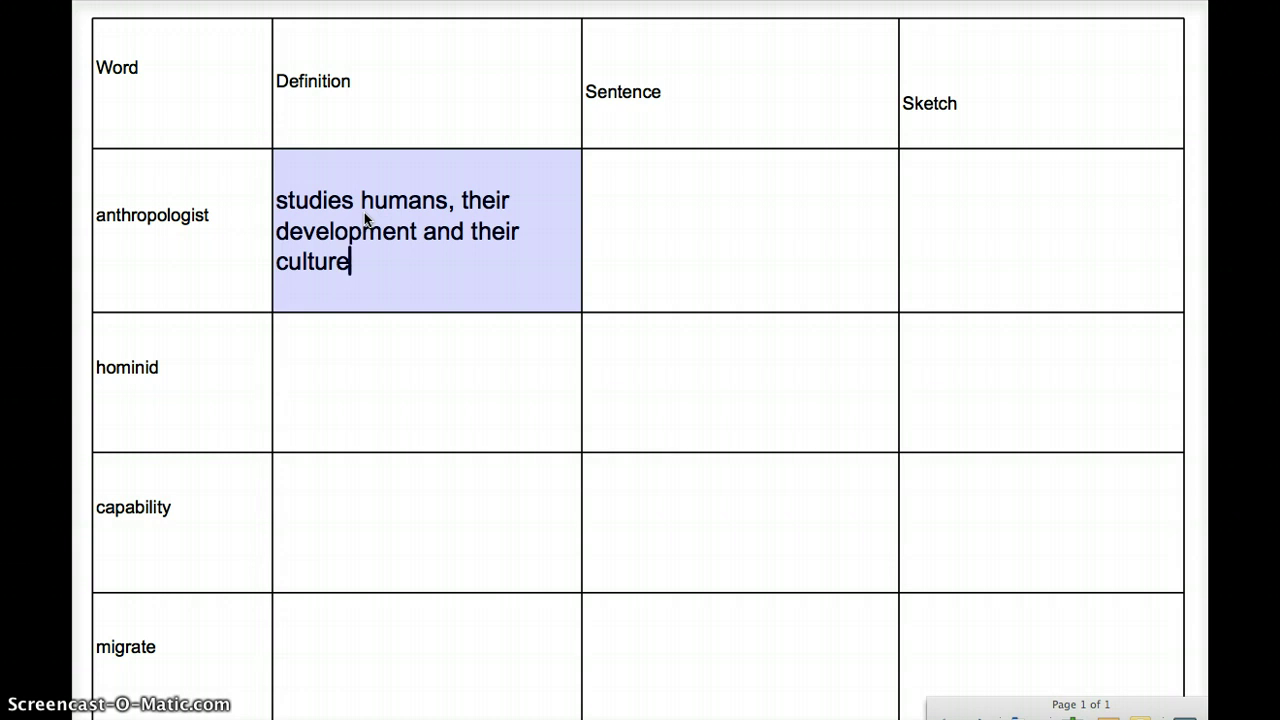
text(.)
key(Tab)
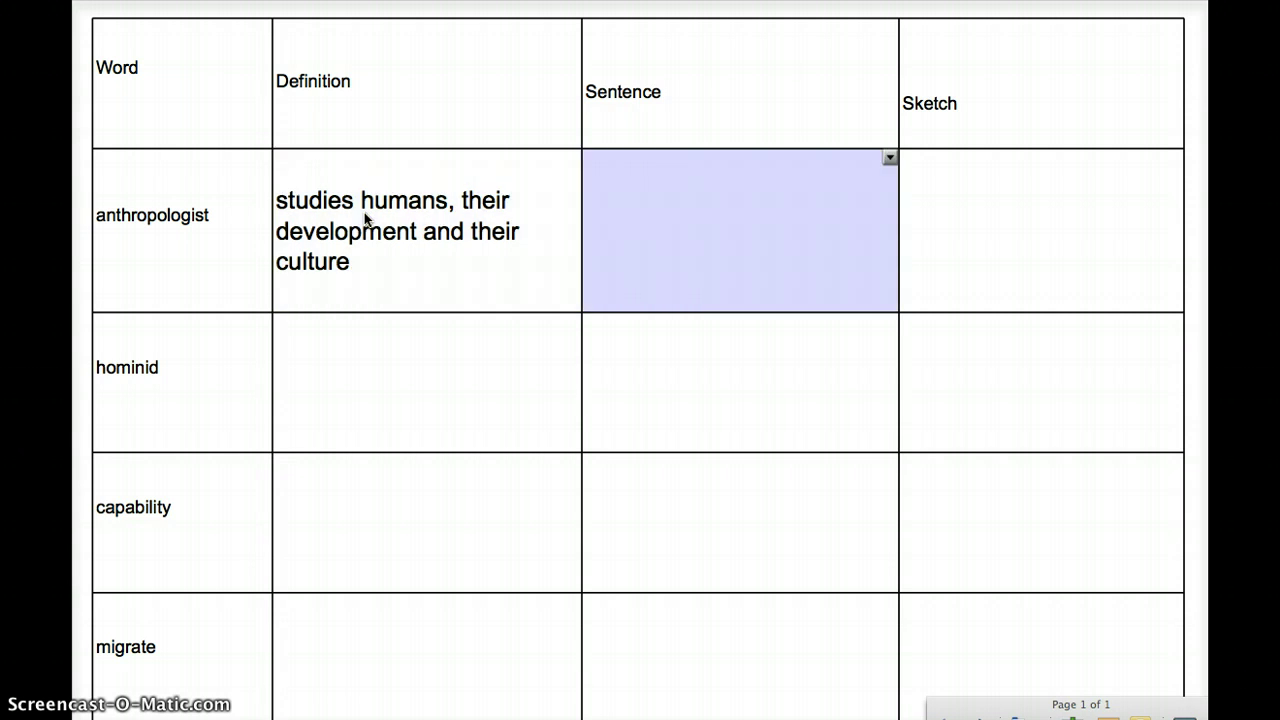
- Type 'The anthropologist studied the ancient stone tools' in the Sentence cell, correcting the misspelling
text(The anthrop)
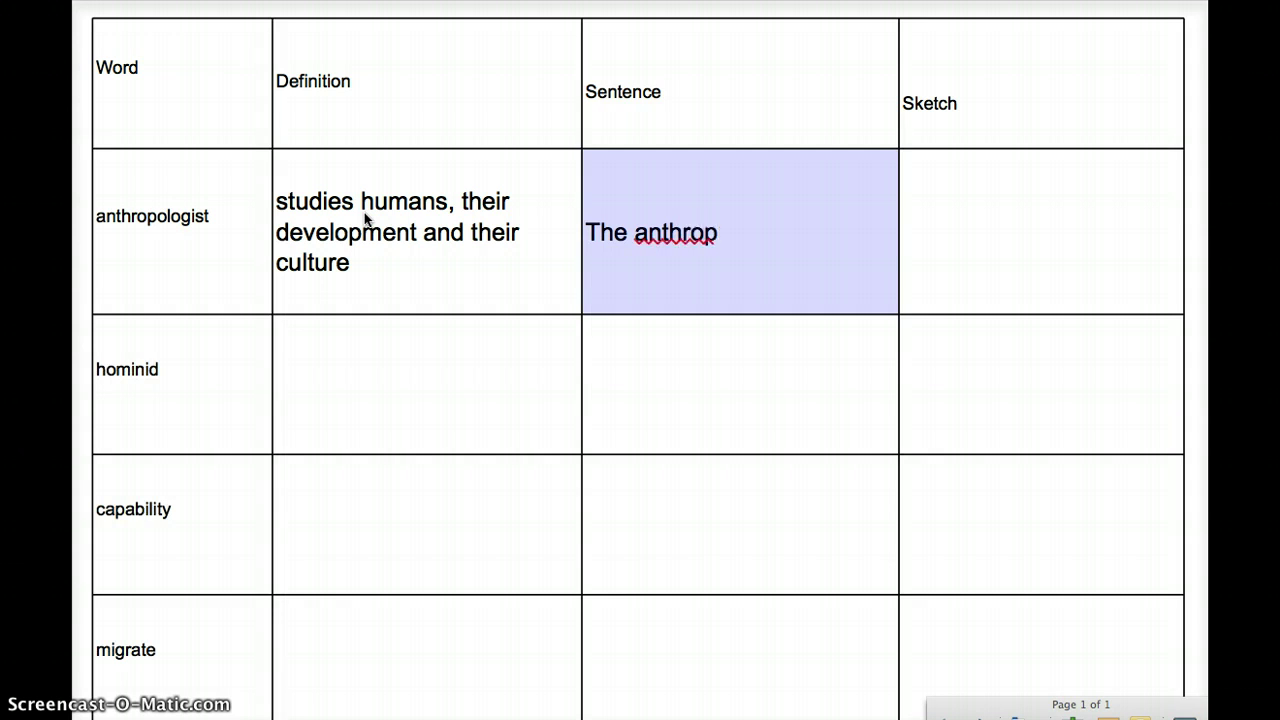
text(ologist )
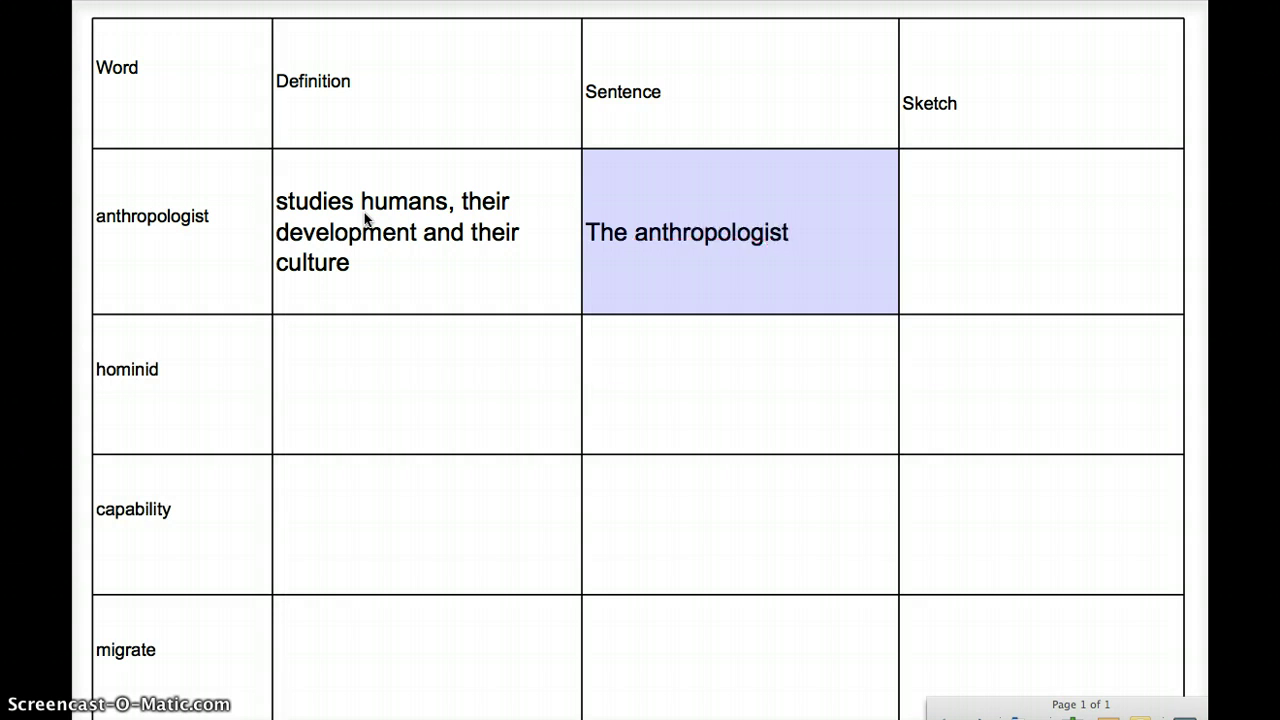
text(studied)
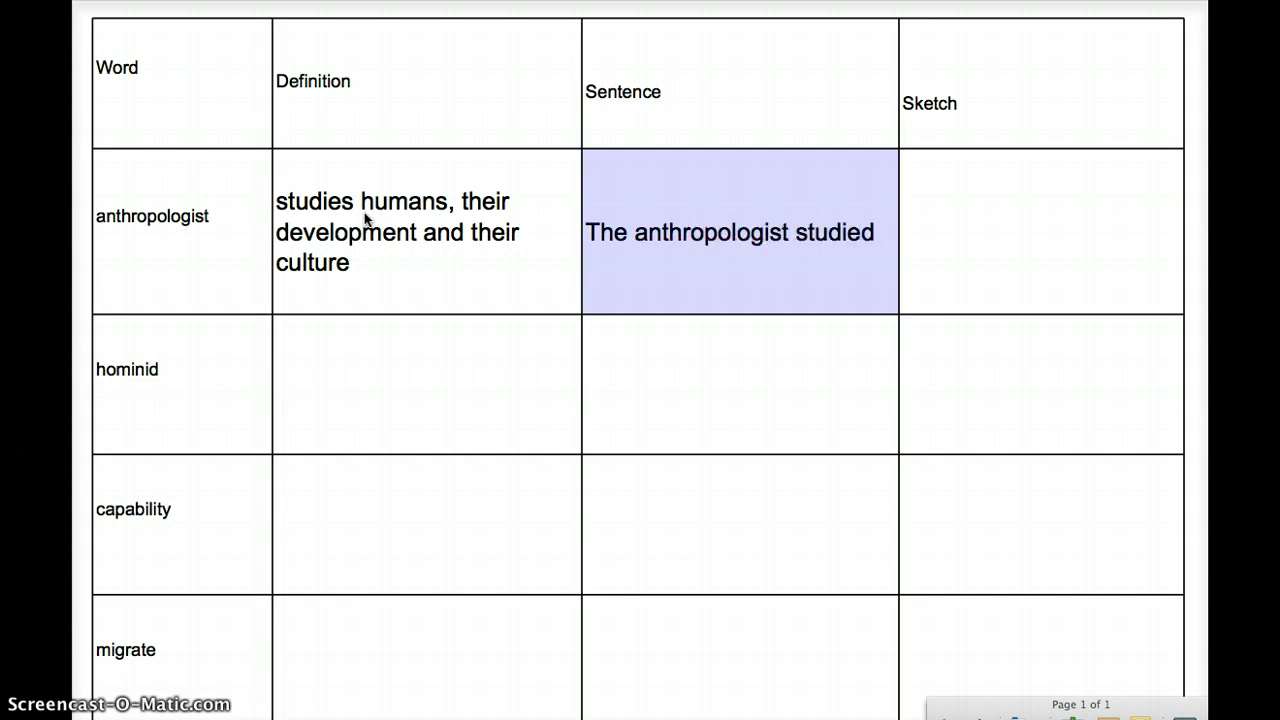
text( the a)
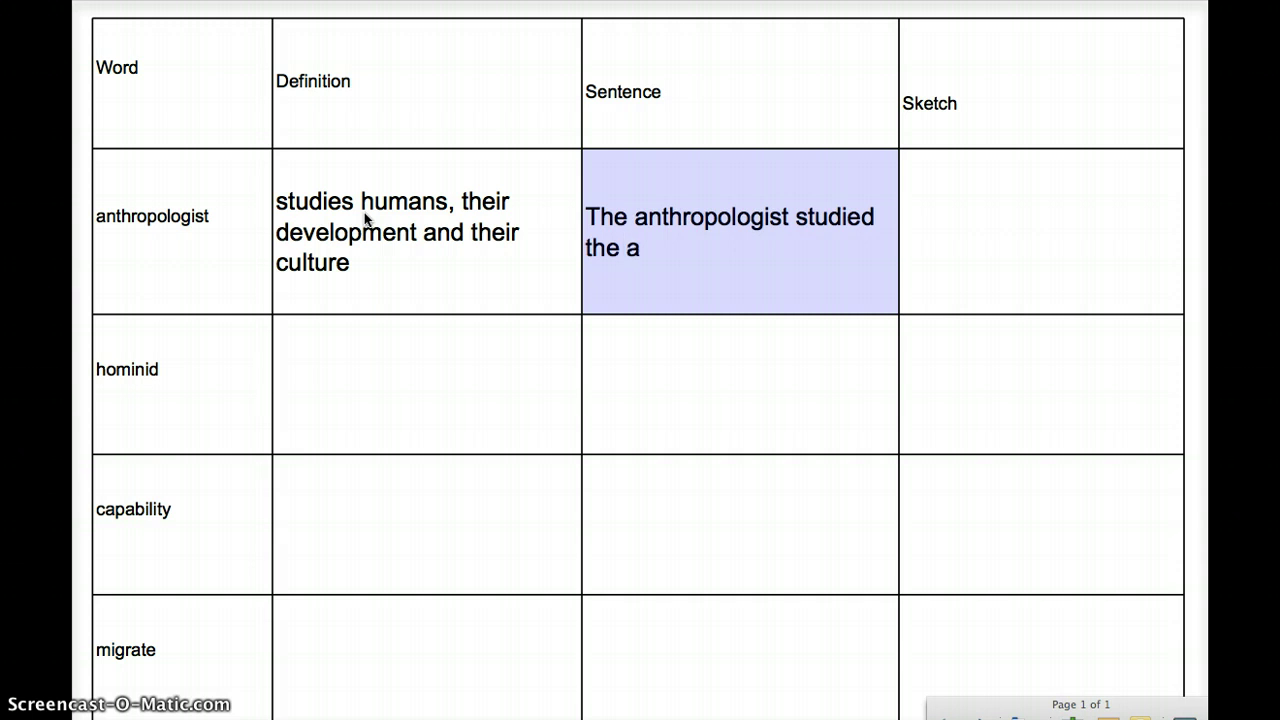
text(ncient st)
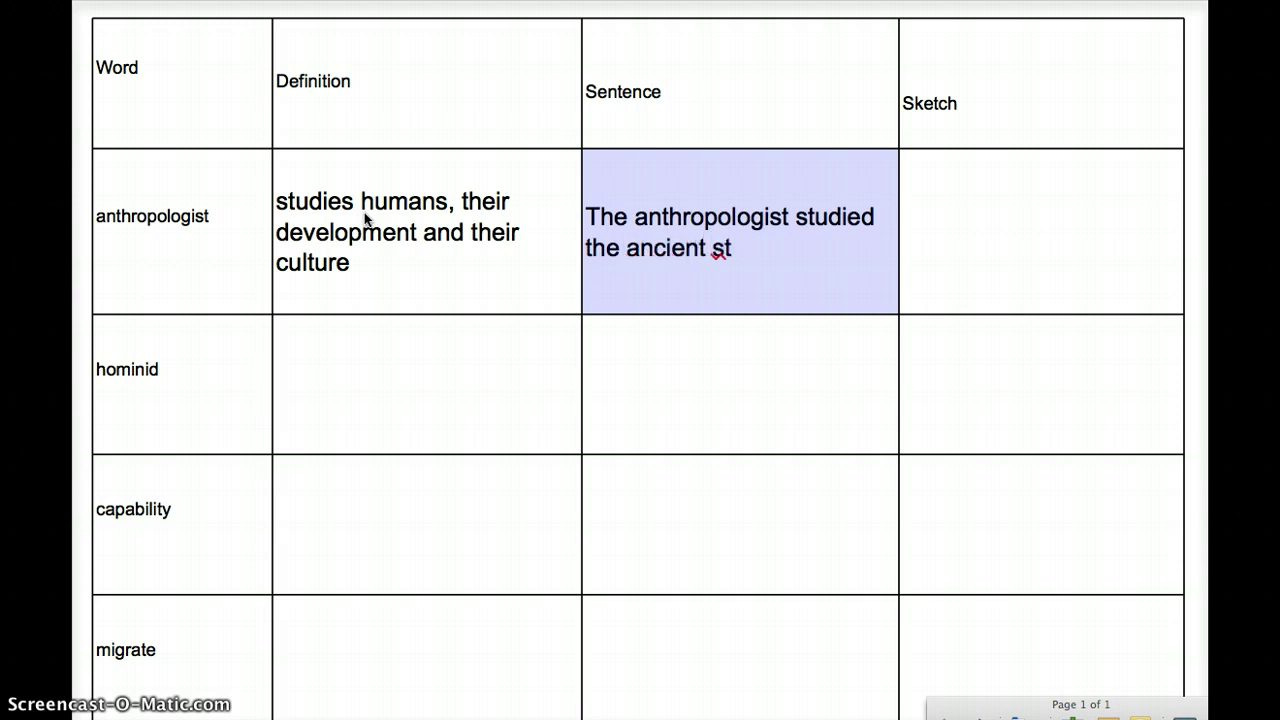
text(one tools.)
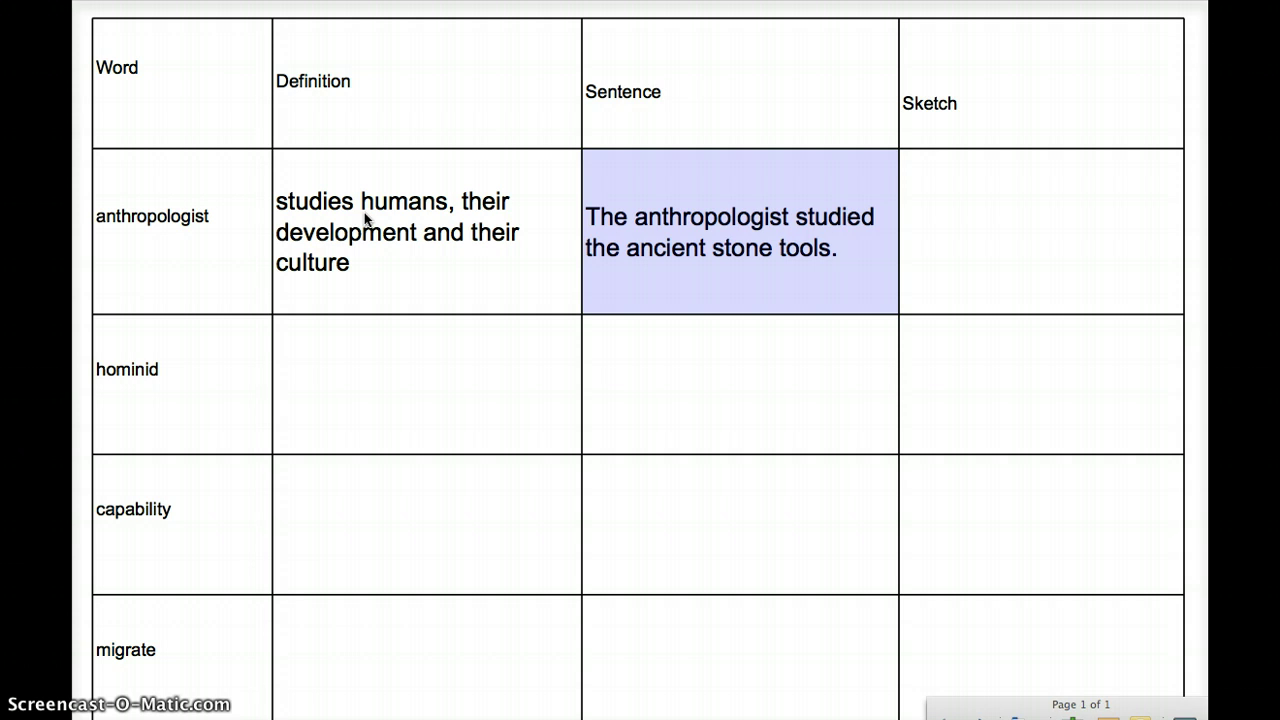
click(1013, 240)
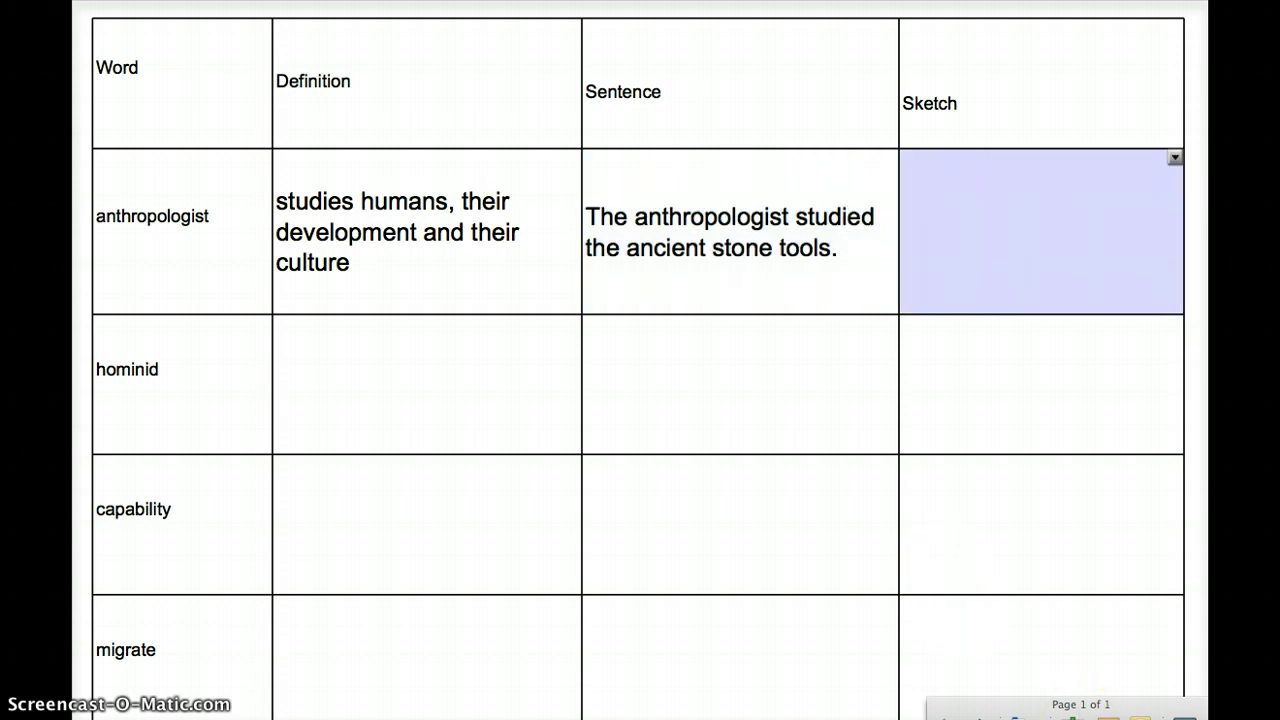
- Choose the black pen from the SMART Ink Pens menu
click(1108, 716)
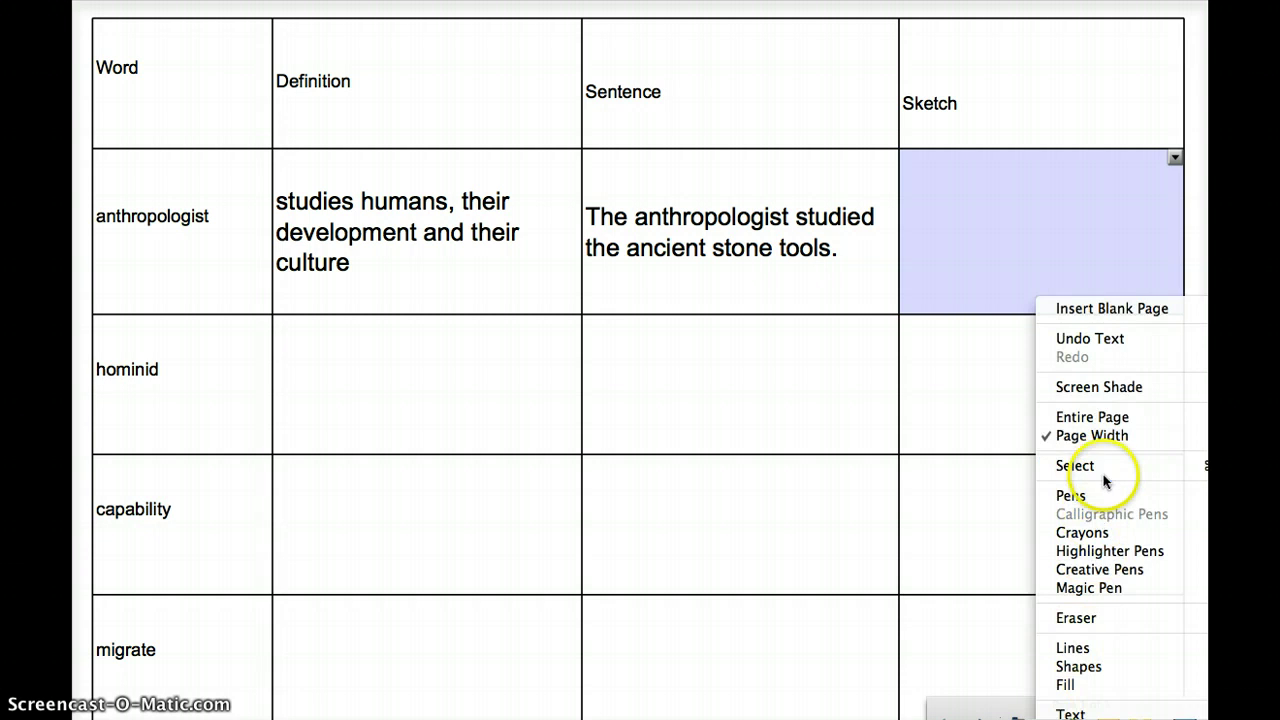
mouse_move(1108, 500)
click(980, 410)
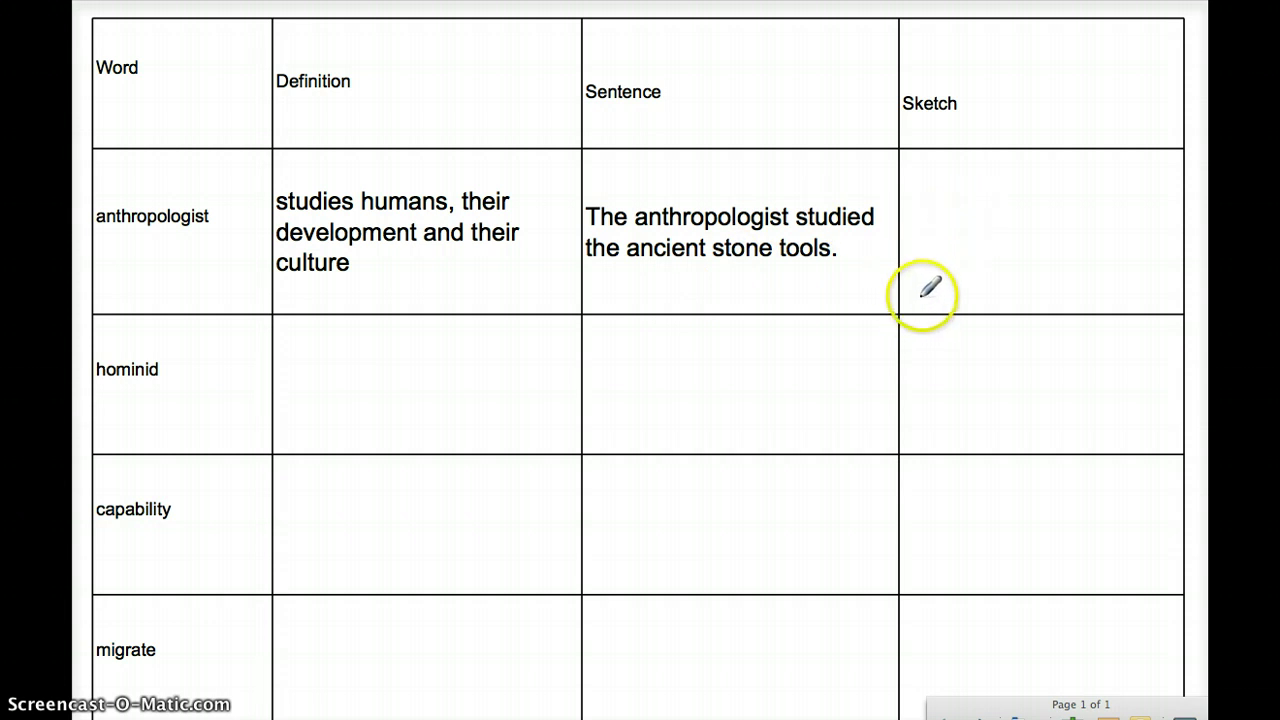
- Draw a stick figure with legs, an arm, a stone and scribbled hair in the Sketch cell
mouse_move(919, 301)
mouse_down()
mouse_move(940, 256)
mouse_move(966, 271)
mouse_move(976, 304)
mouse_up()
mouse_move(943, 257)
mouse_down()
mouse_move(963, 220)
mouse_move(1040, 215)
mouse_move(1021, 207)
mouse_move(980, 223)
mouse_move(988, 258)
mouse_move(1012, 262)
mouse_up()
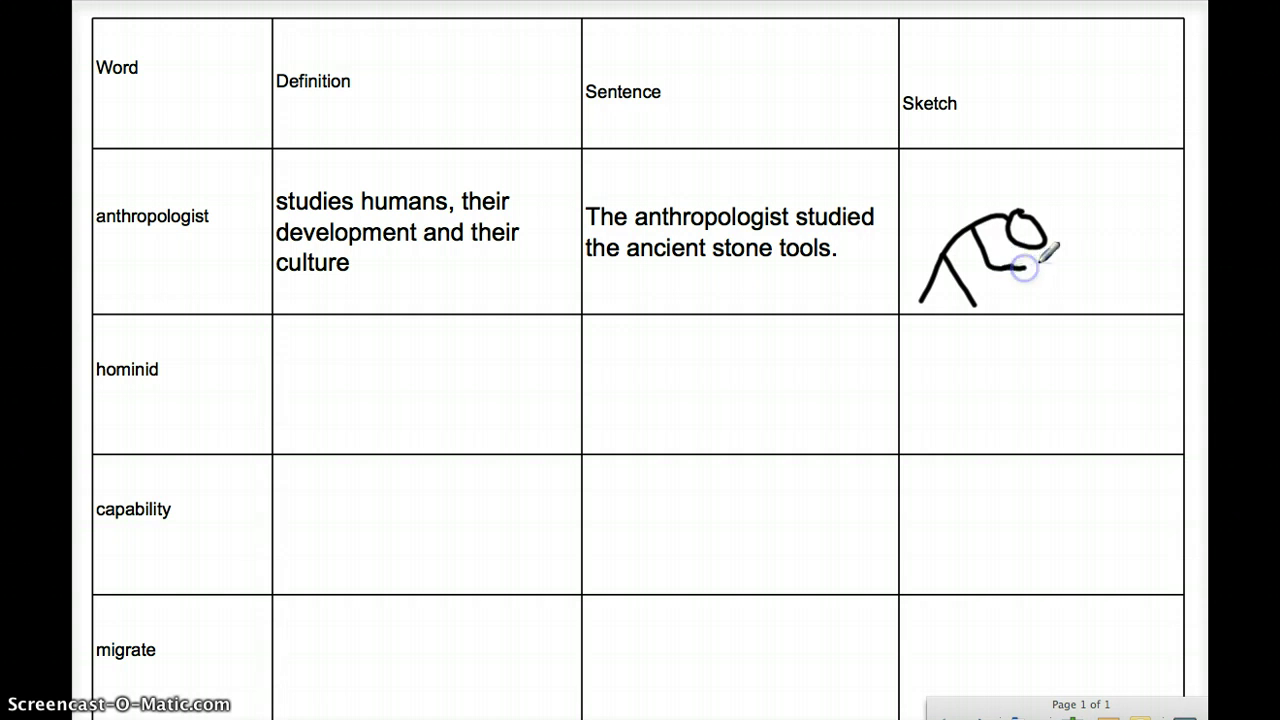
drag(1043, 268, 1036, 262)
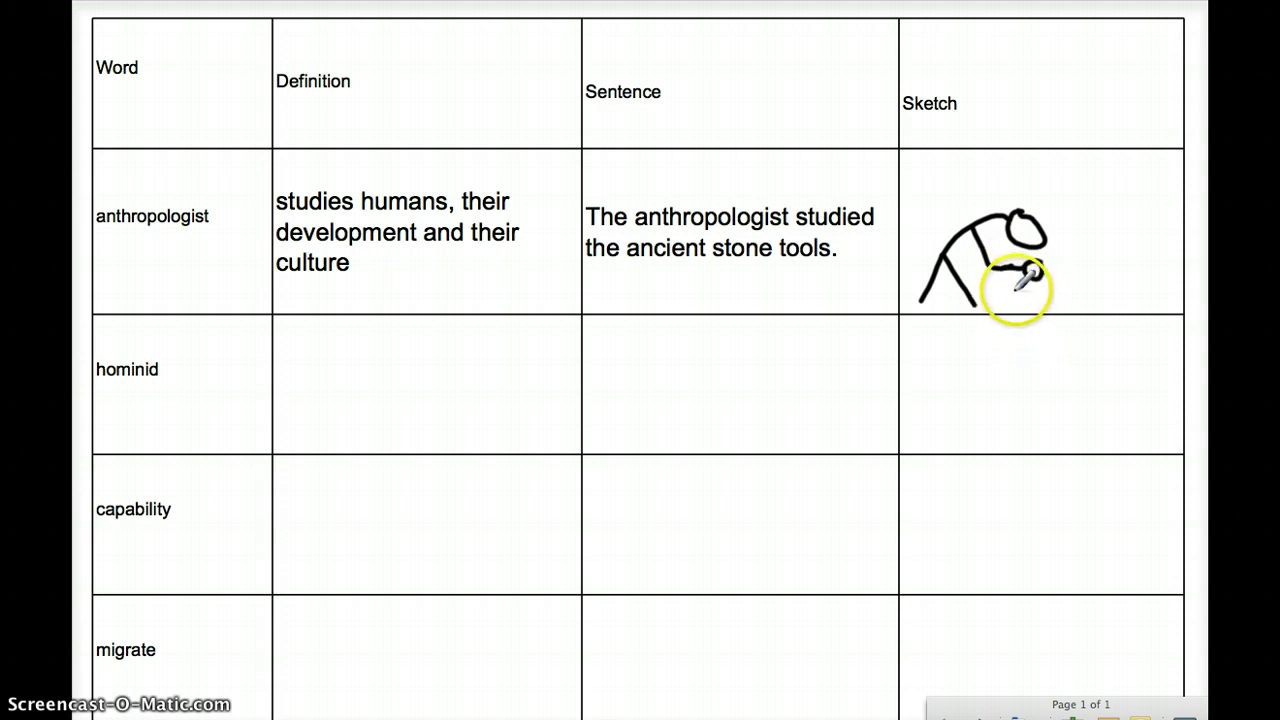
mouse_move(1030, 261)
mouse_down()
mouse_move(1020, 294)
mouse_move(1046, 300)
mouse_up()
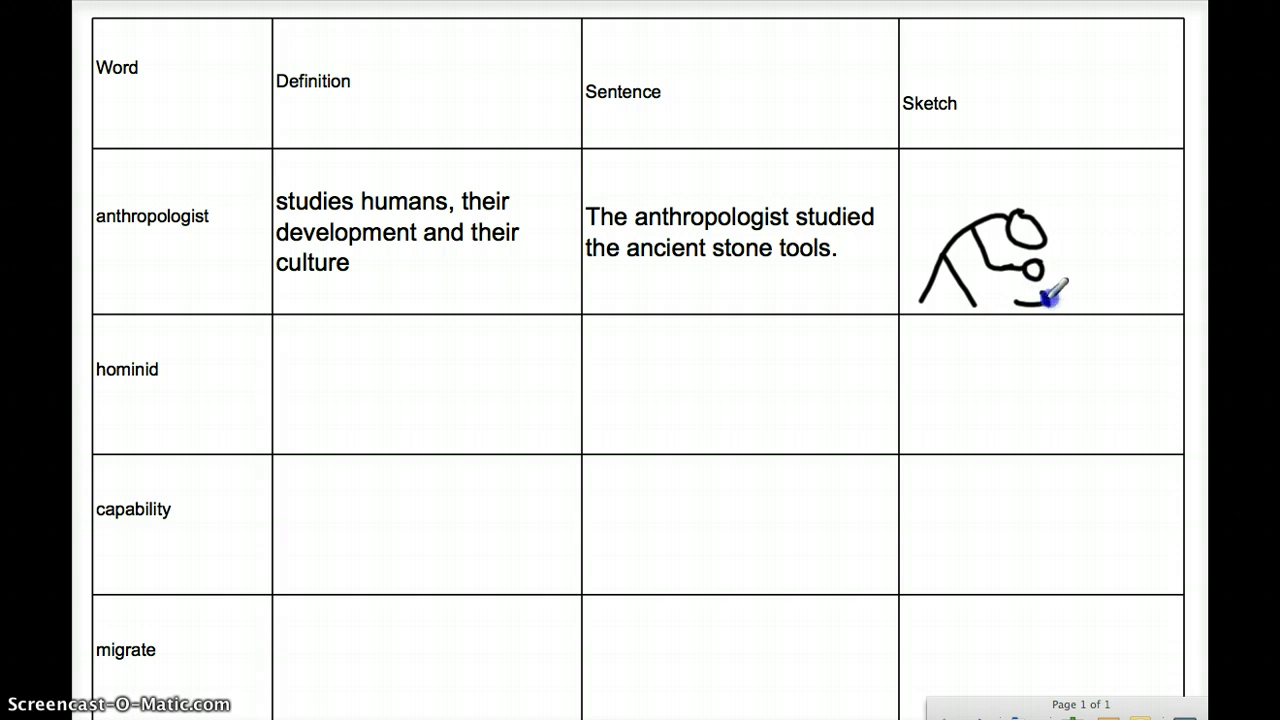
drag(1050, 304, 1048, 299)
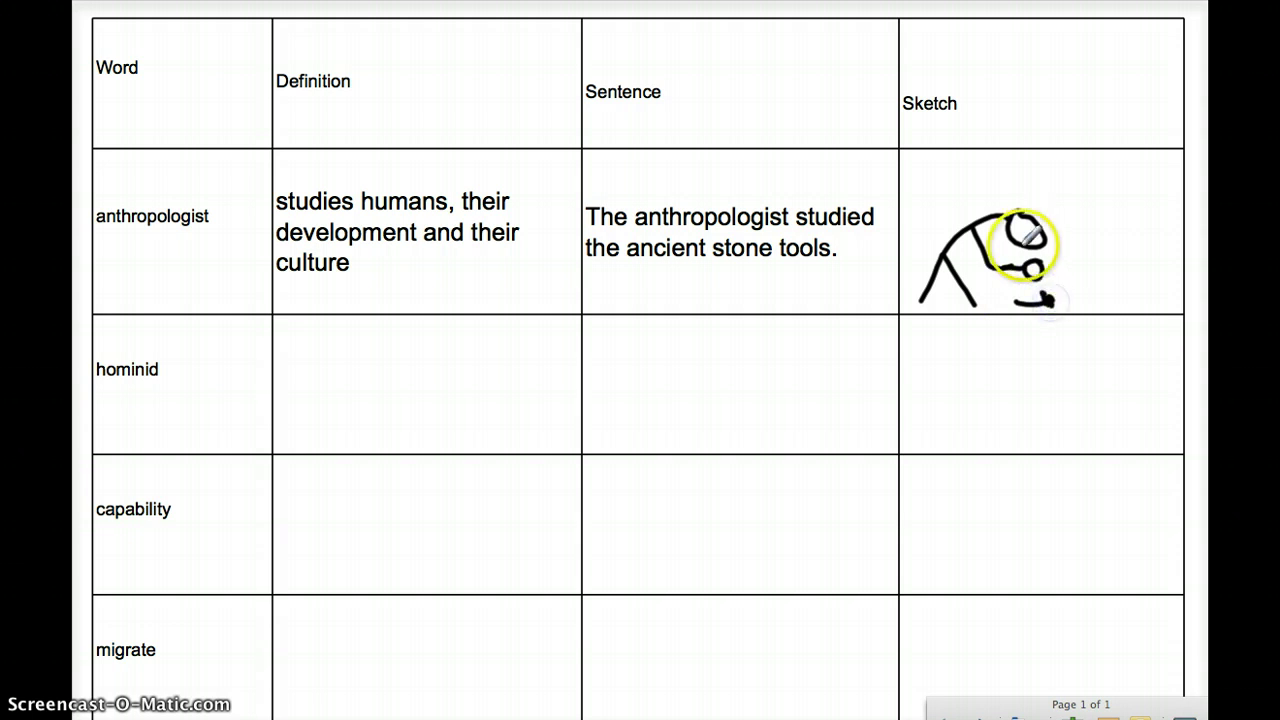
mouse_move(1018, 222)
mouse_down()
mouse_move(1051, 234)
mouse_move(1020, 208)
mouse_up()
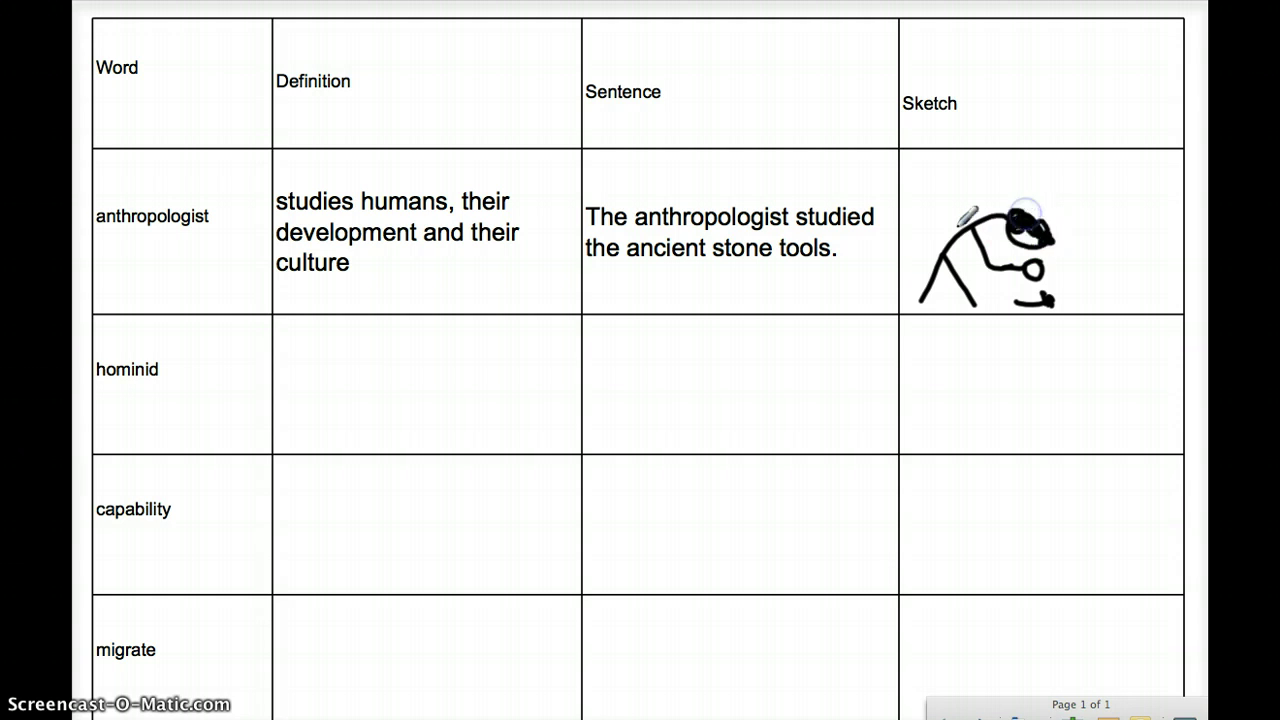
drag(1058, 249, 1041, 245)
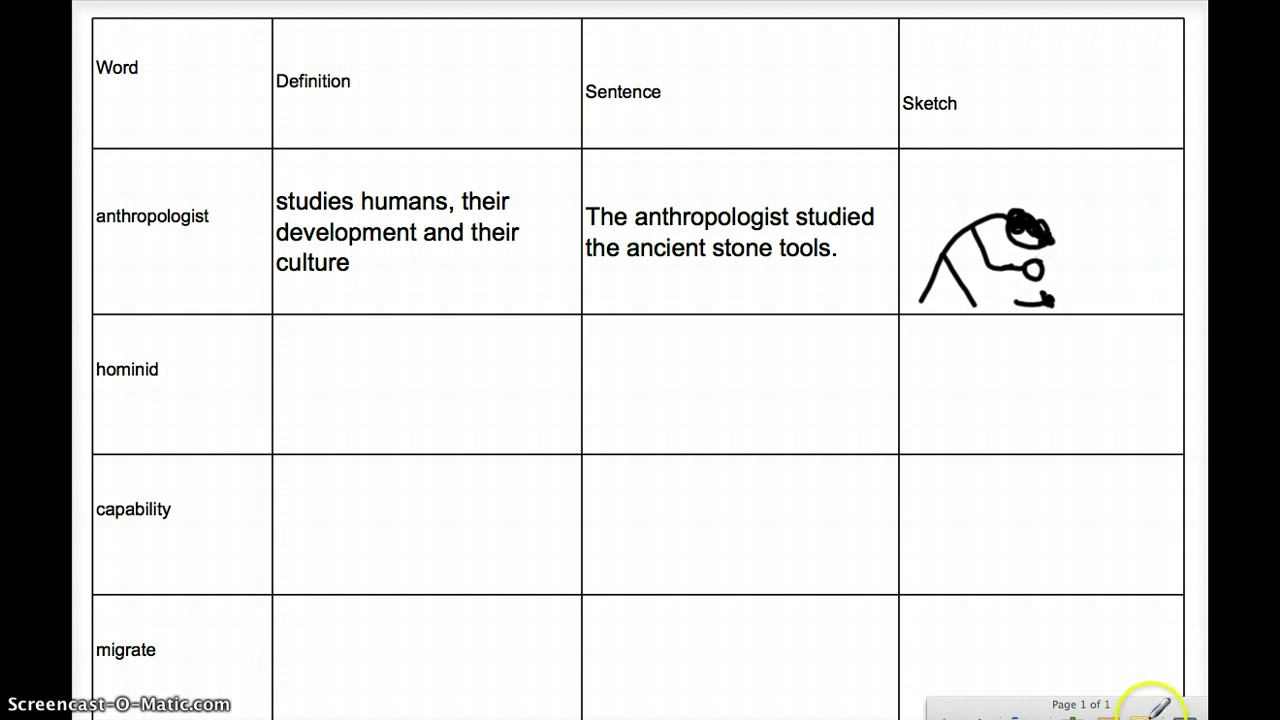
- Close the ink layer to keep the sketch and set the text tool to Arial 23
click(1206, 716)
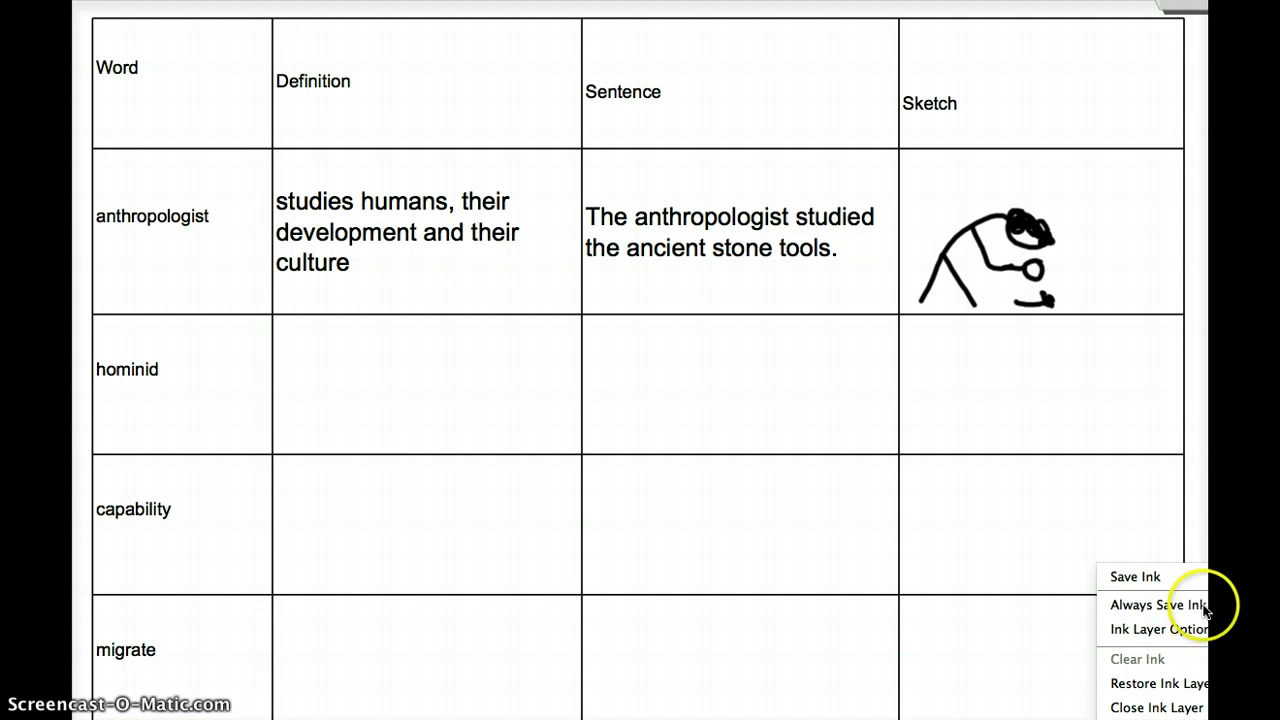
click(1160, 708)
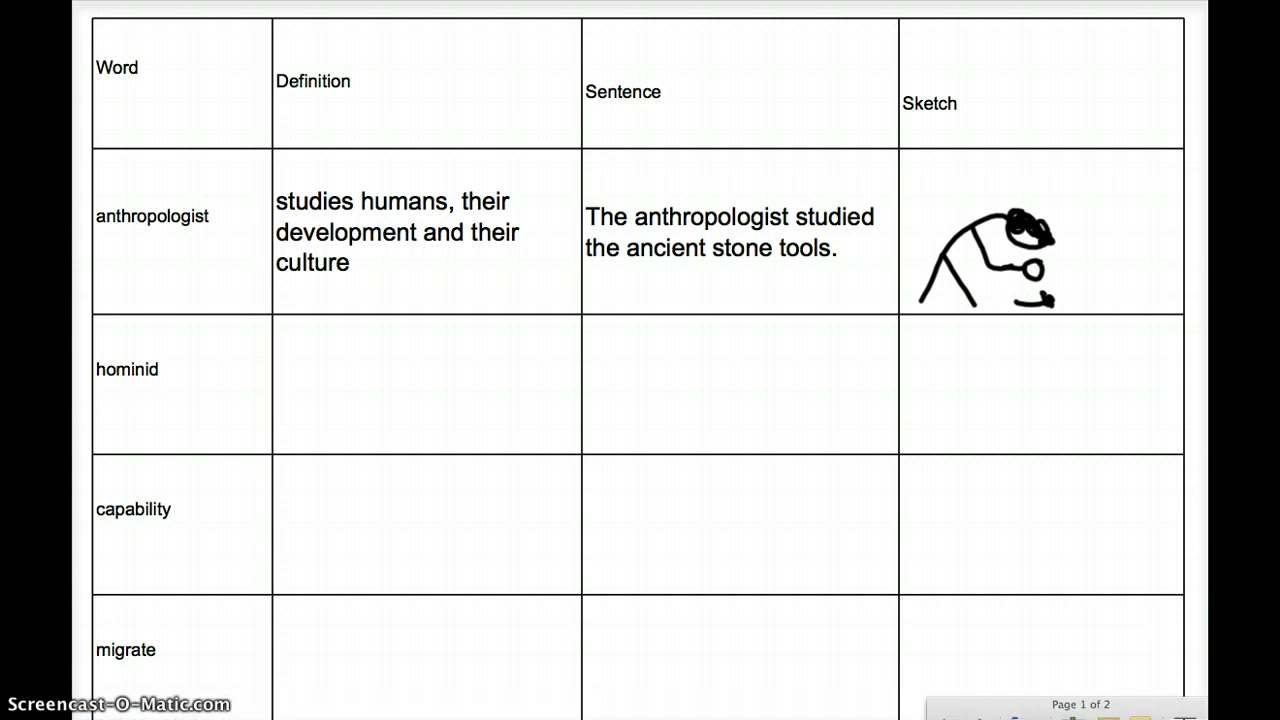
click(1065, 712)
mouse_move(1070, 714)
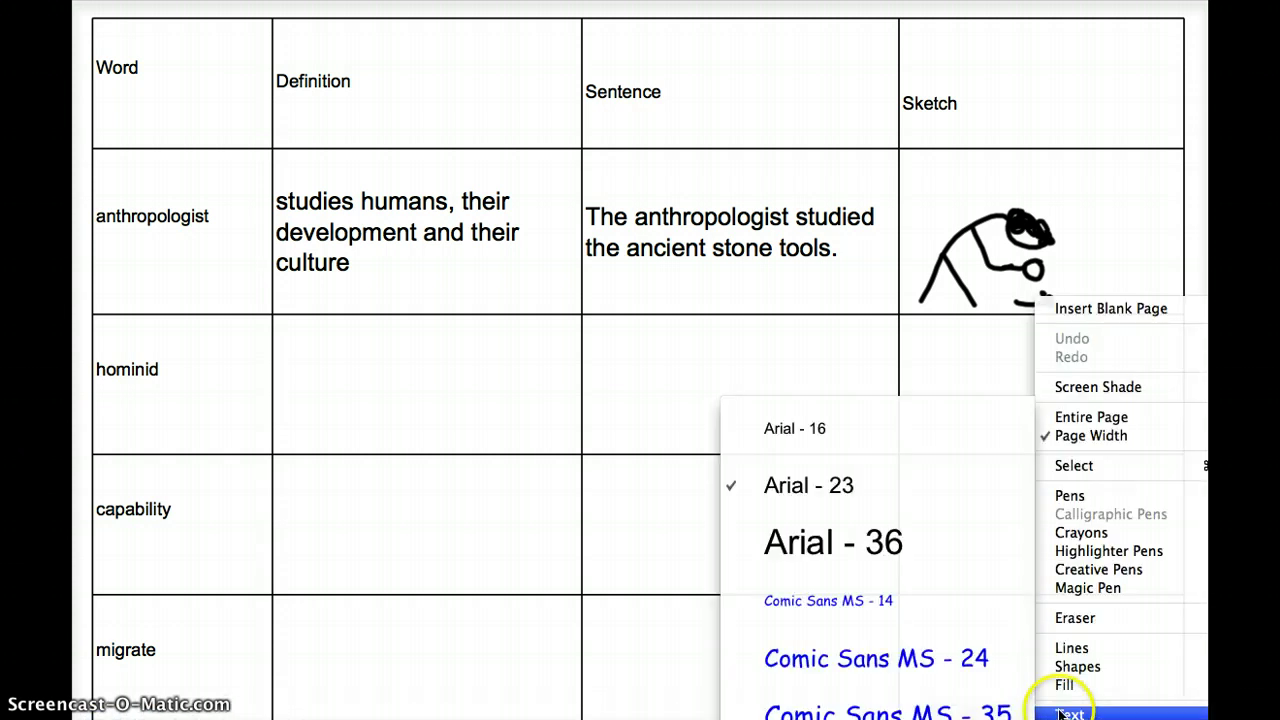
click(880, 500)
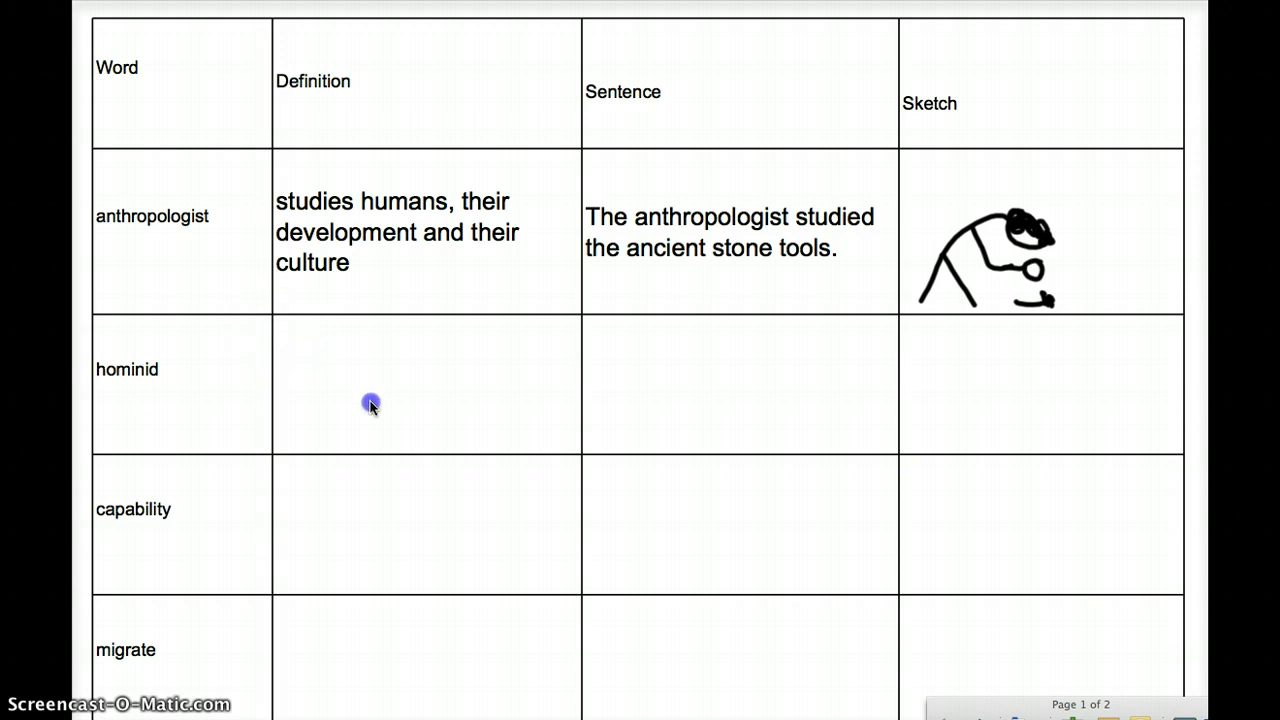
- Add a text box reading 'an early ancestor to humans' in the hominid Definition cell, then start a Sentence box
drag(277, 322, 559, 441)
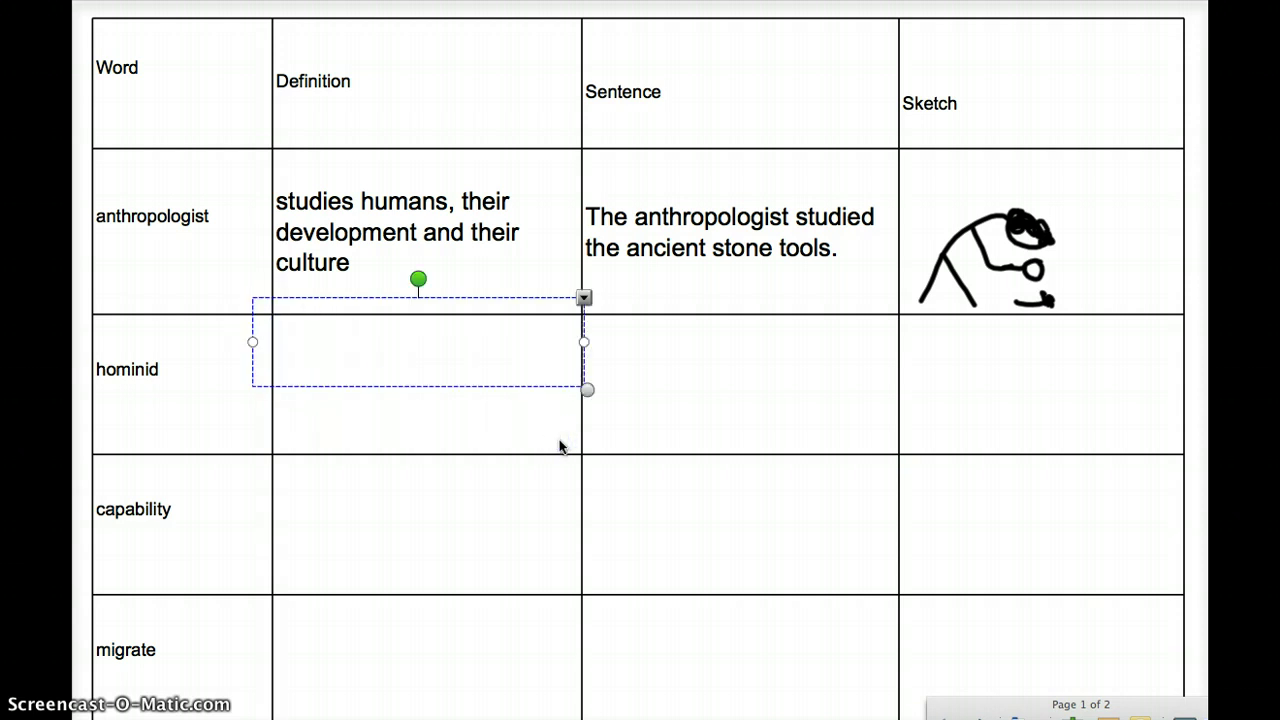
text(an earl)
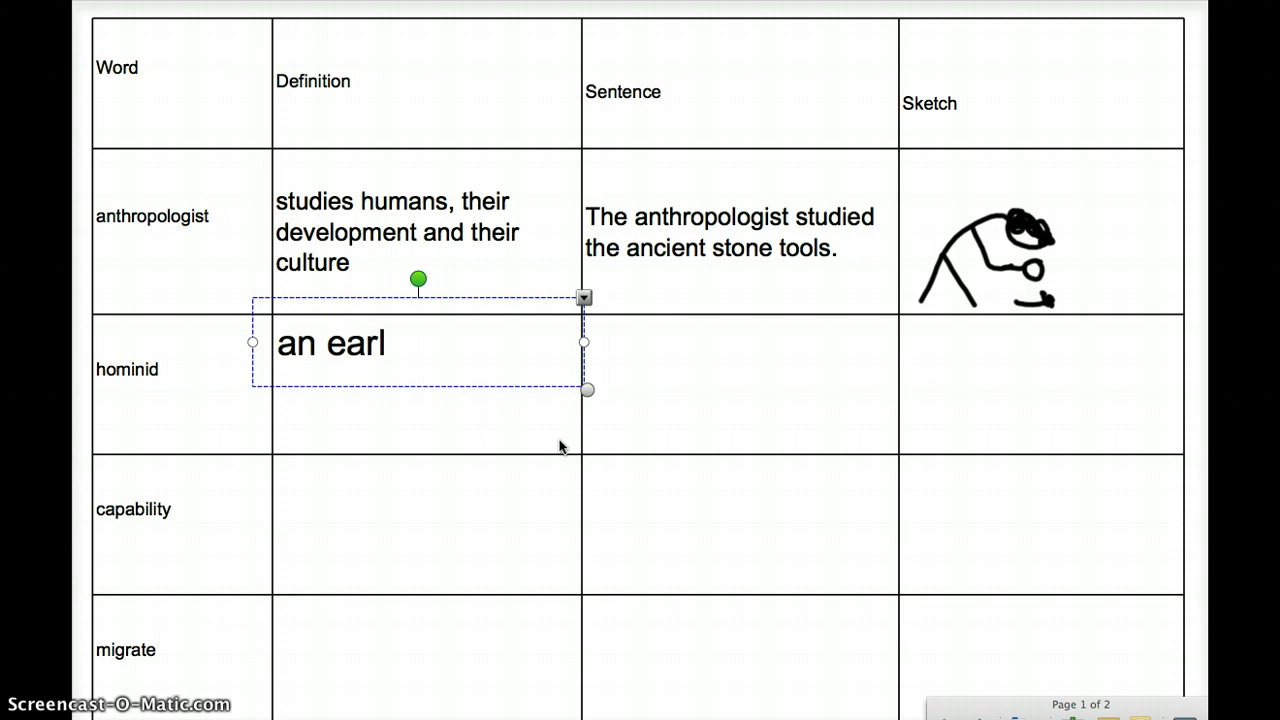
text(y ancest)
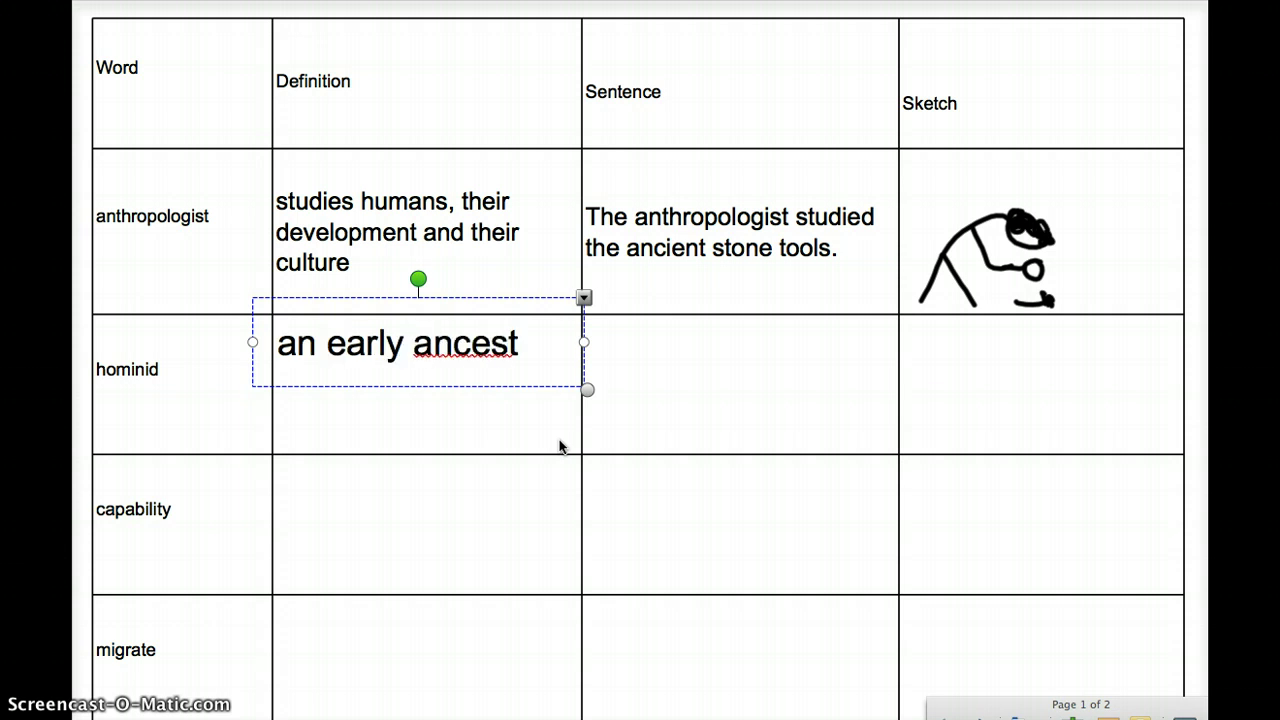
text(or to )
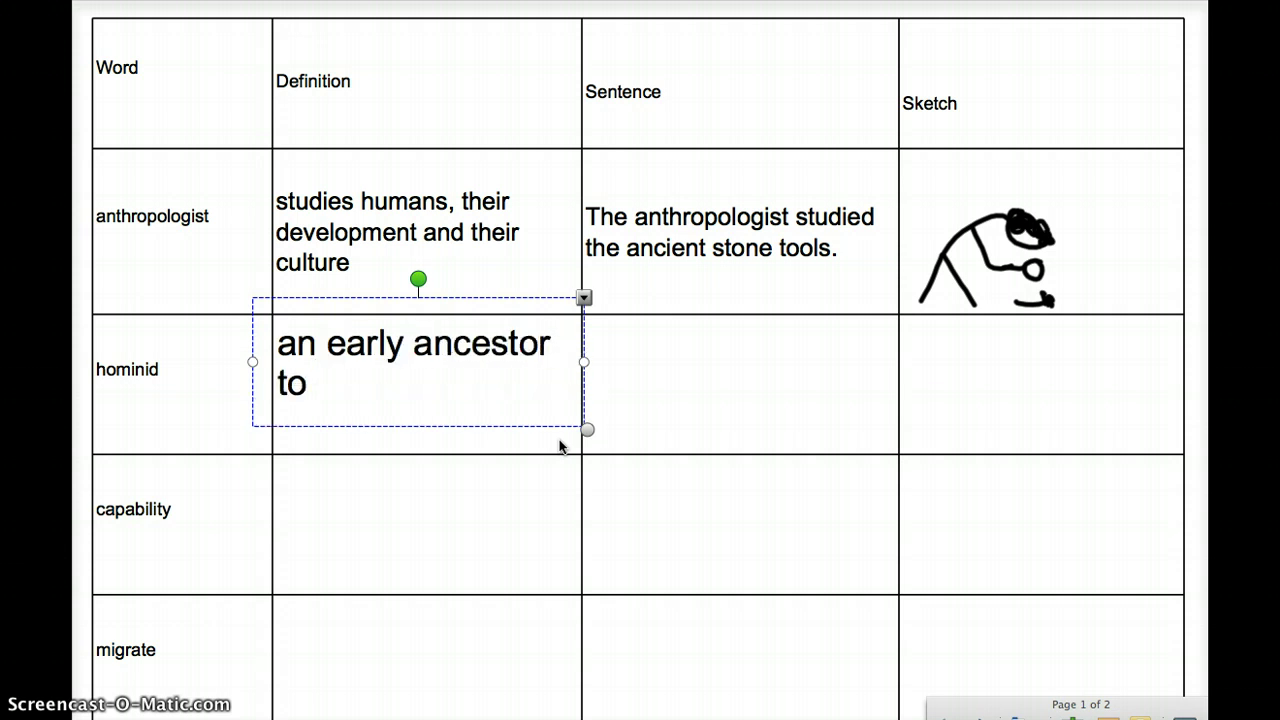
text(humans)
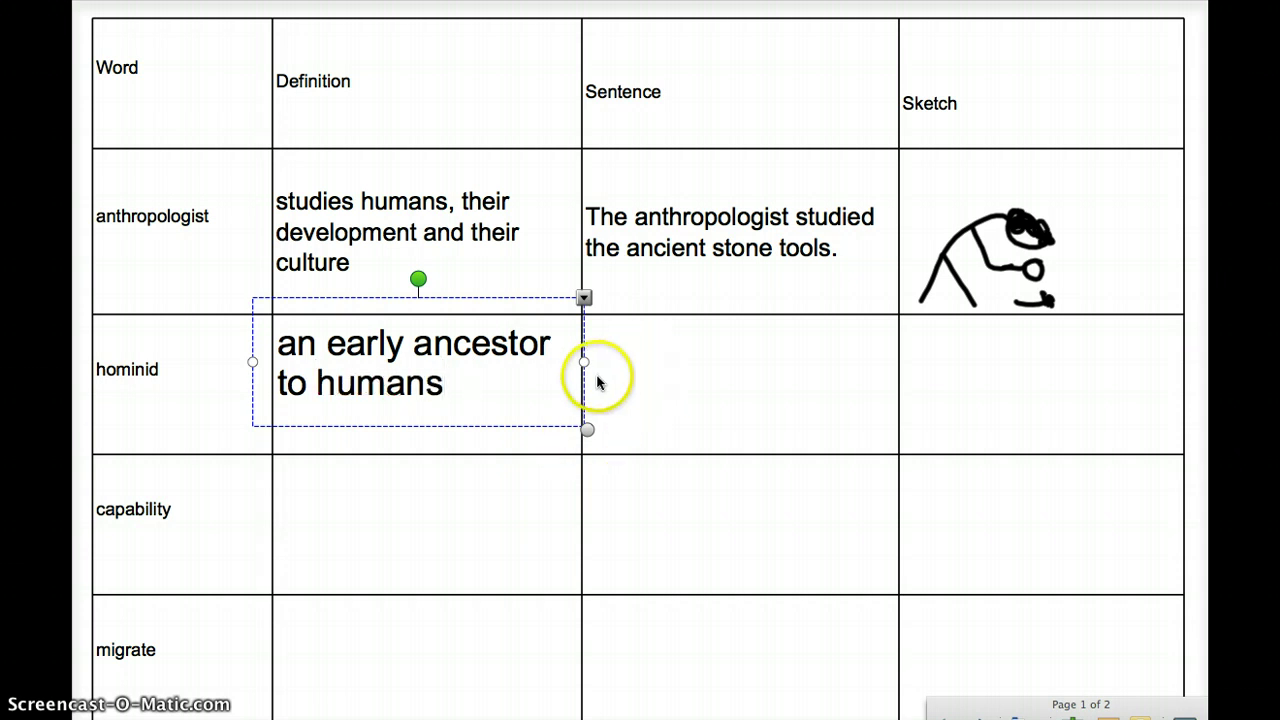
click(593, 333)
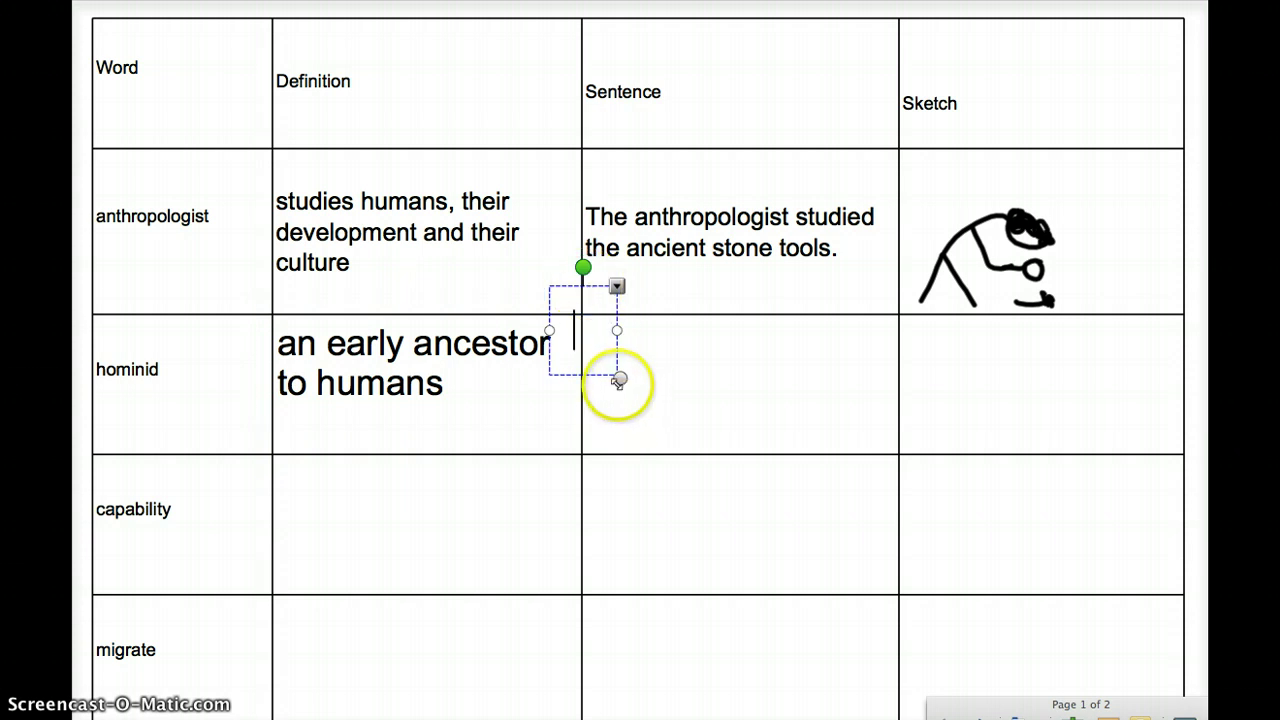
- Type 'Some hominids could use fire.' in the Sentence box and narrow it to fit the cell
drag(567, 289, 617, 337)
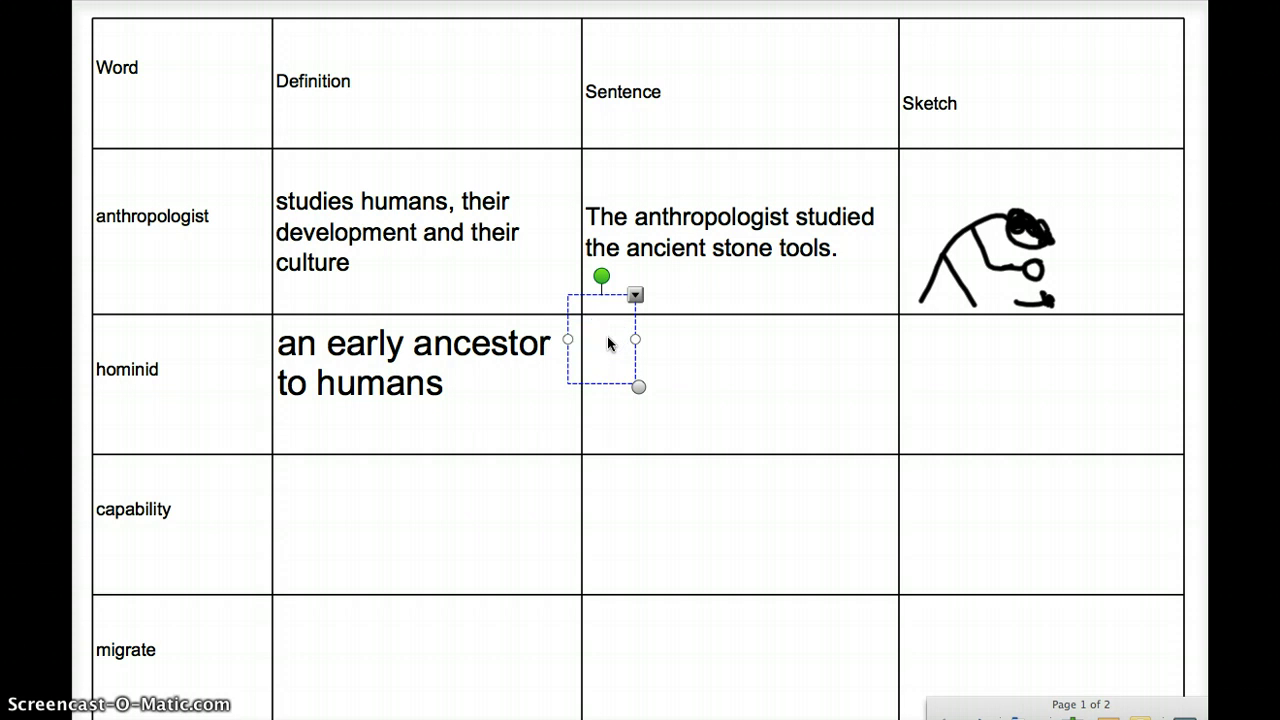
text(Some )
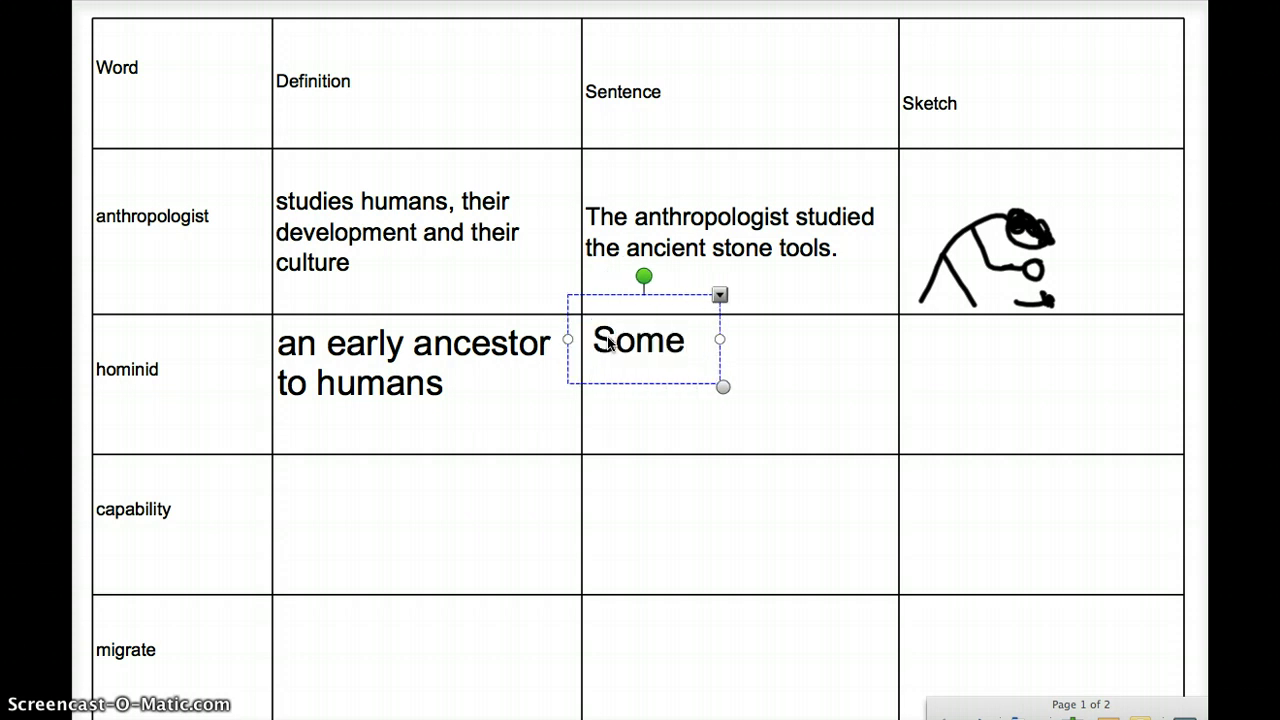
text(hom)
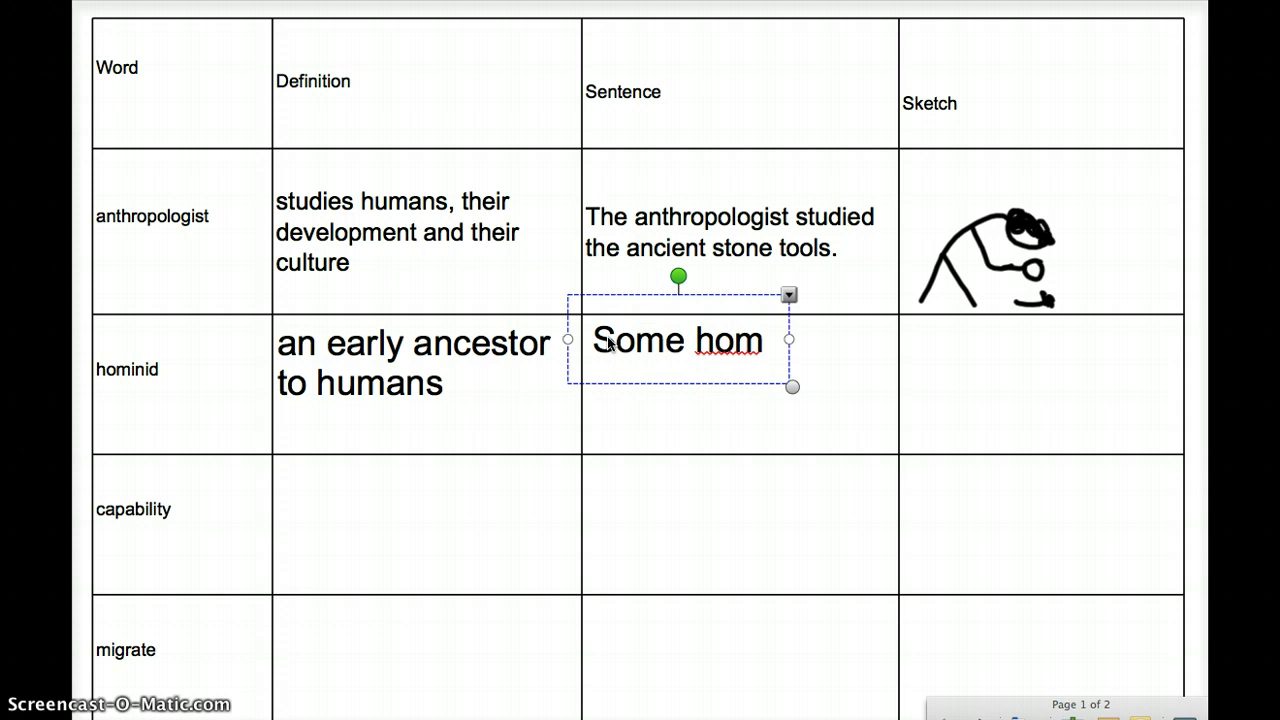
text(inids)
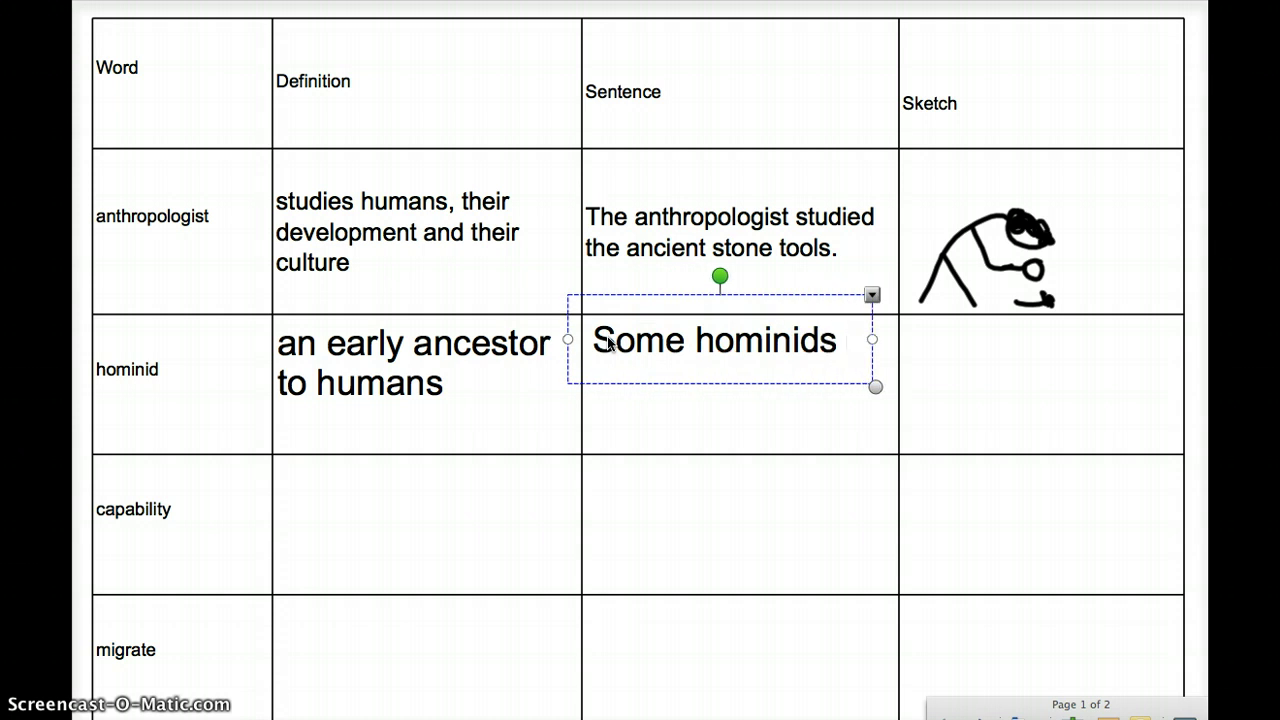
text( could )
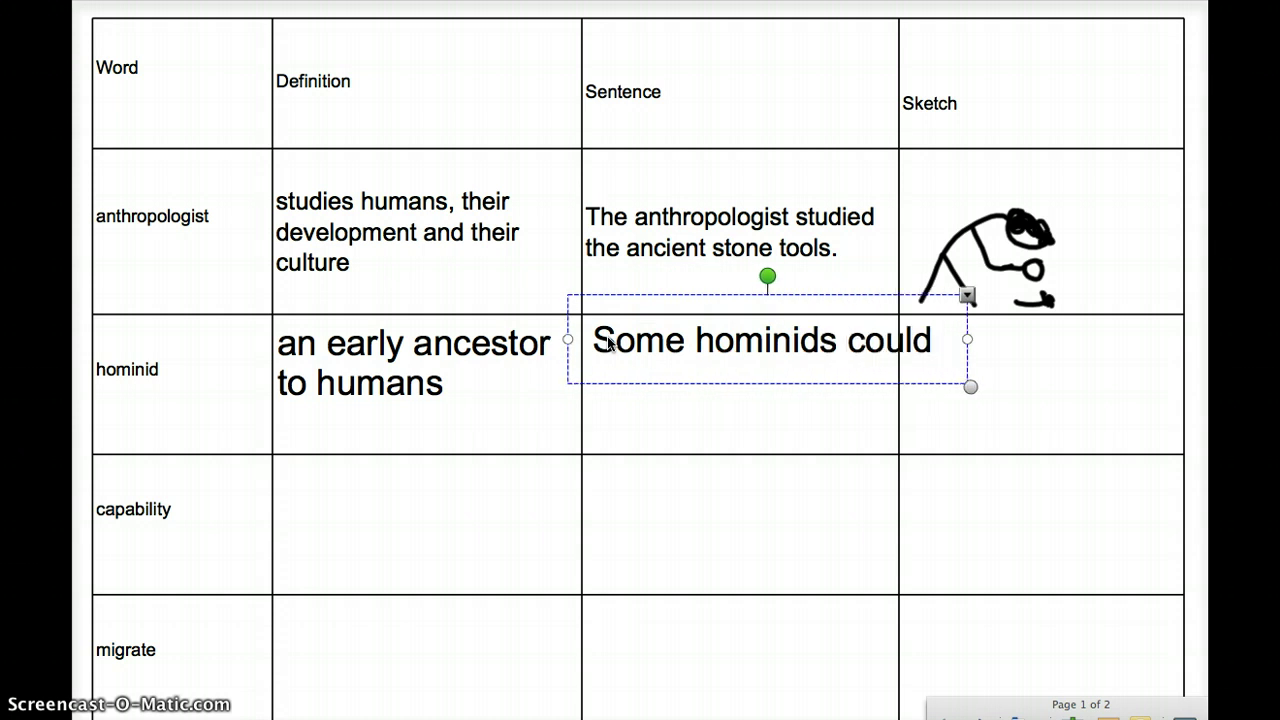
text(u)
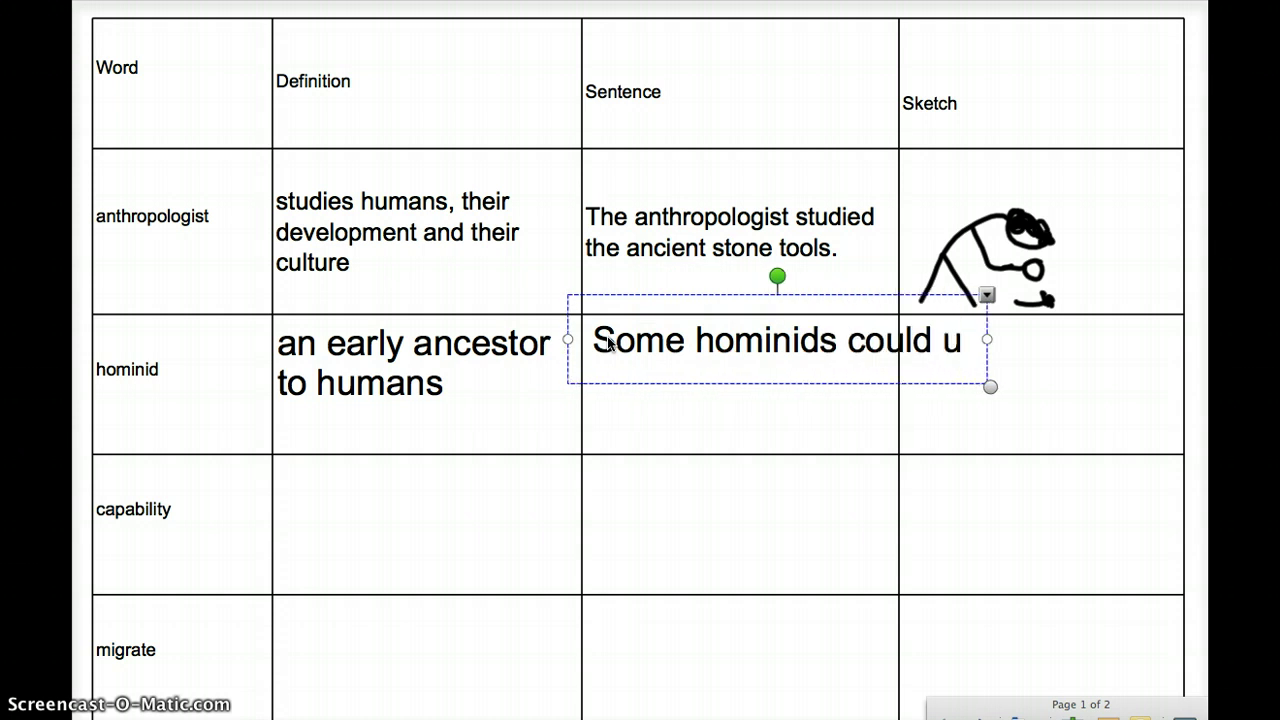
text(se fire.)
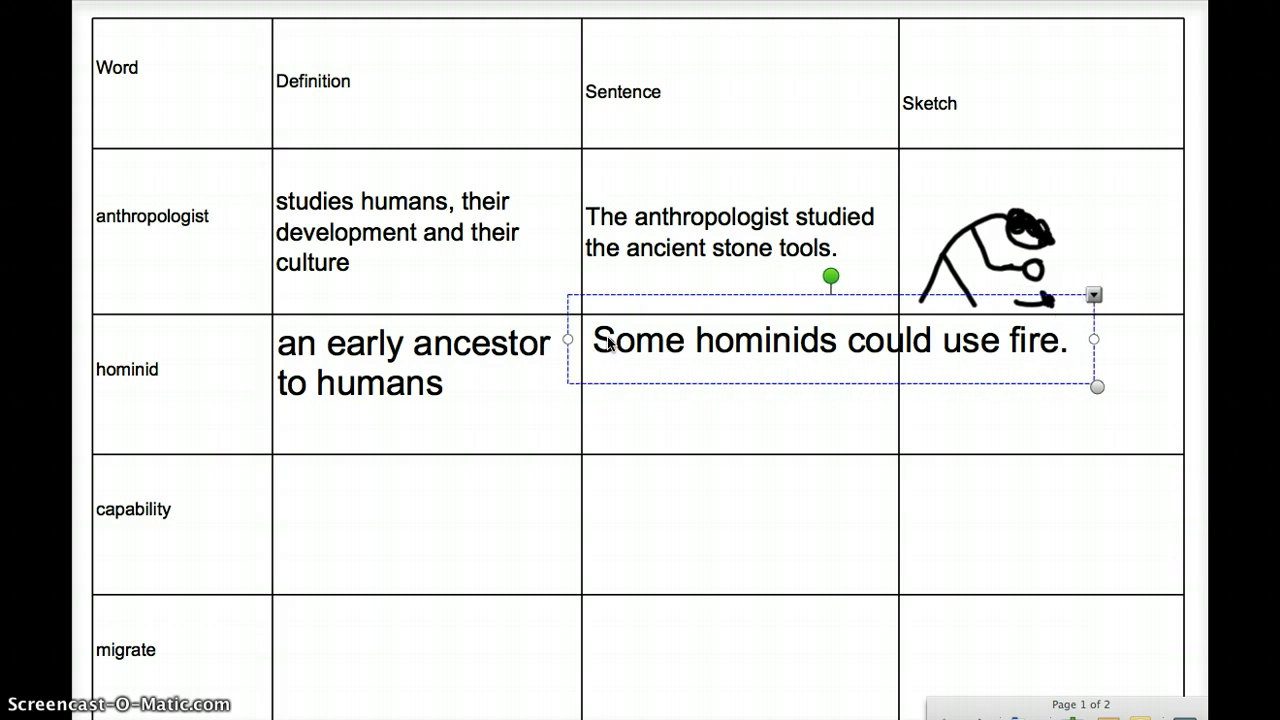
mouse_move(1098, 386)
mouse_down()
mouse_move(886, 446)
mouse_move(946, 386)
mouse_move(1050, 370)
mouse_move(1037, 400)
mouse_move(891, 443)
mouse_move(974, 374)
mouse_move(1057, 349)
mouse_move(1026, 337)
mouse_move(900, 354)
mouse_up()
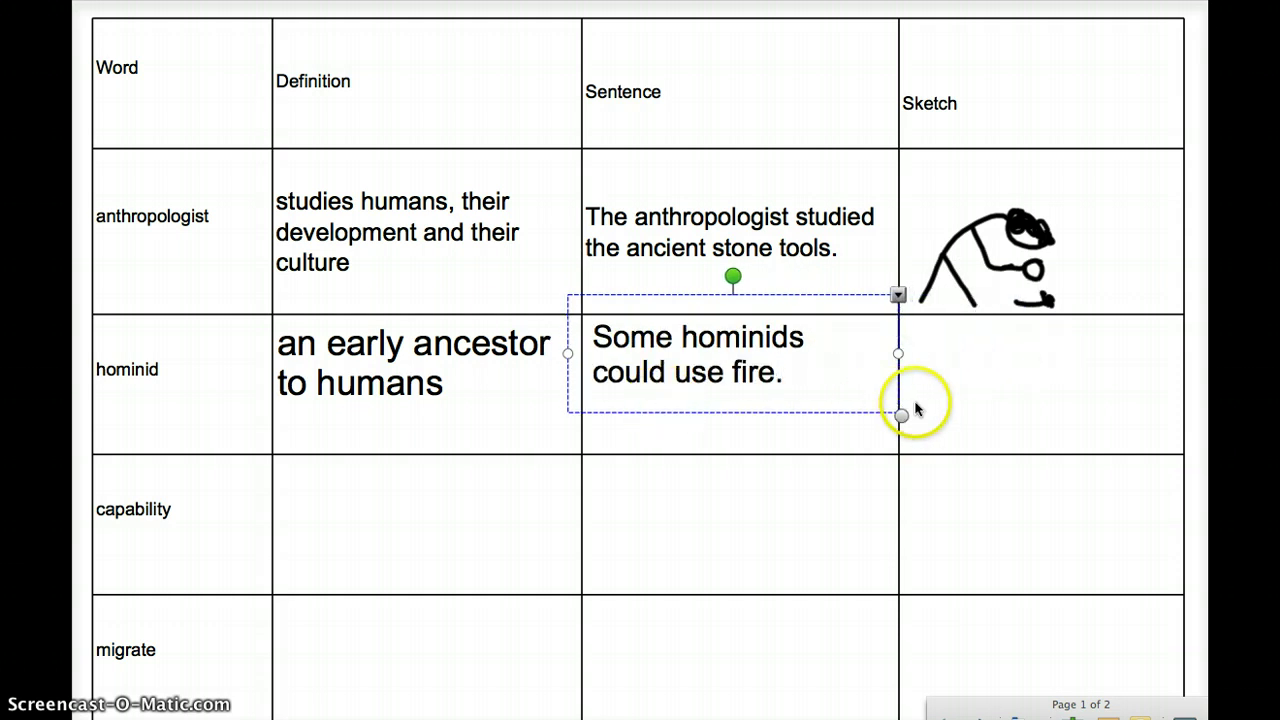
click(969, 402)
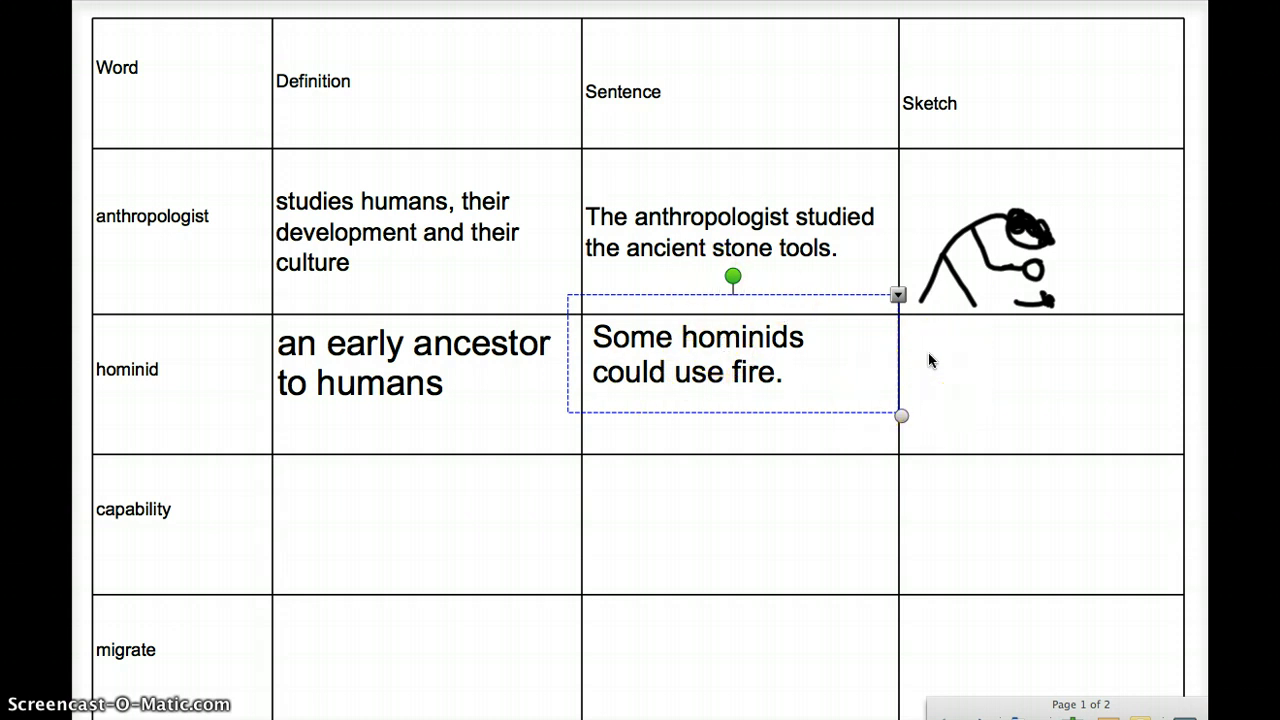
- With the black pen, draw a leaning stick figure with a curly scribbled head in the hominid Sketch cell
click(1016, 708)
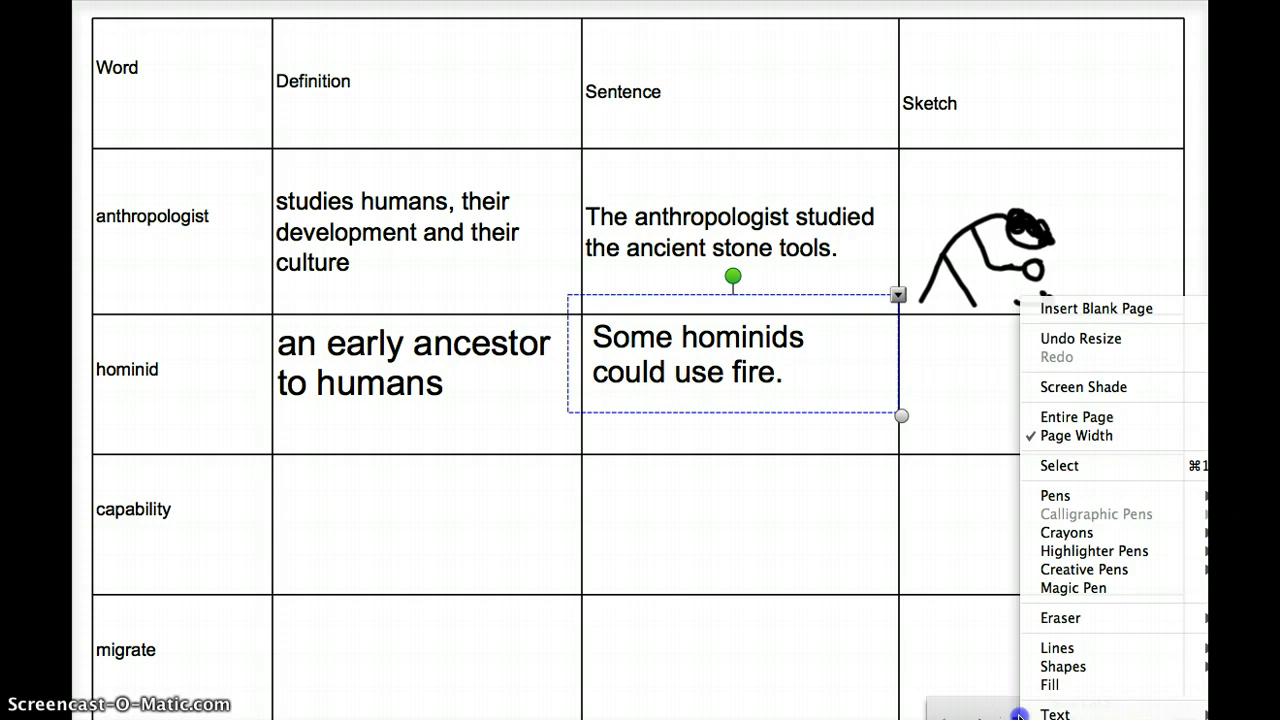
mouse_move(1110, 496)
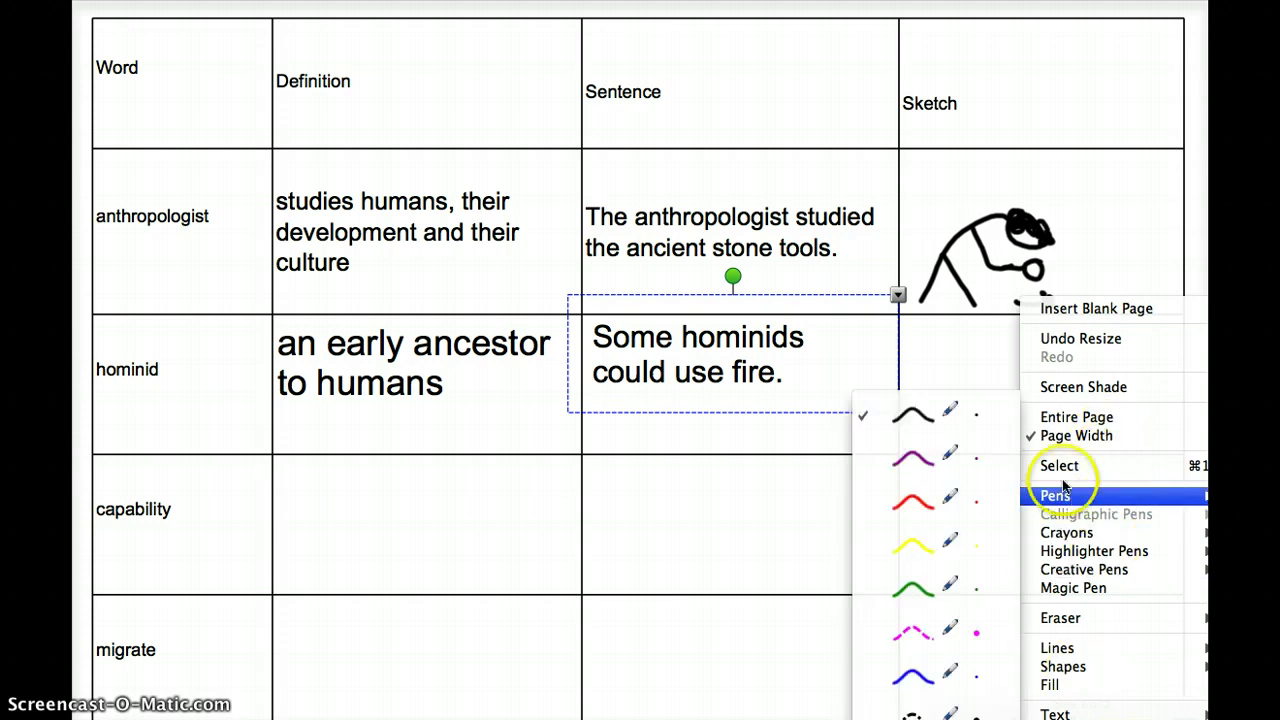
click(970, 422)
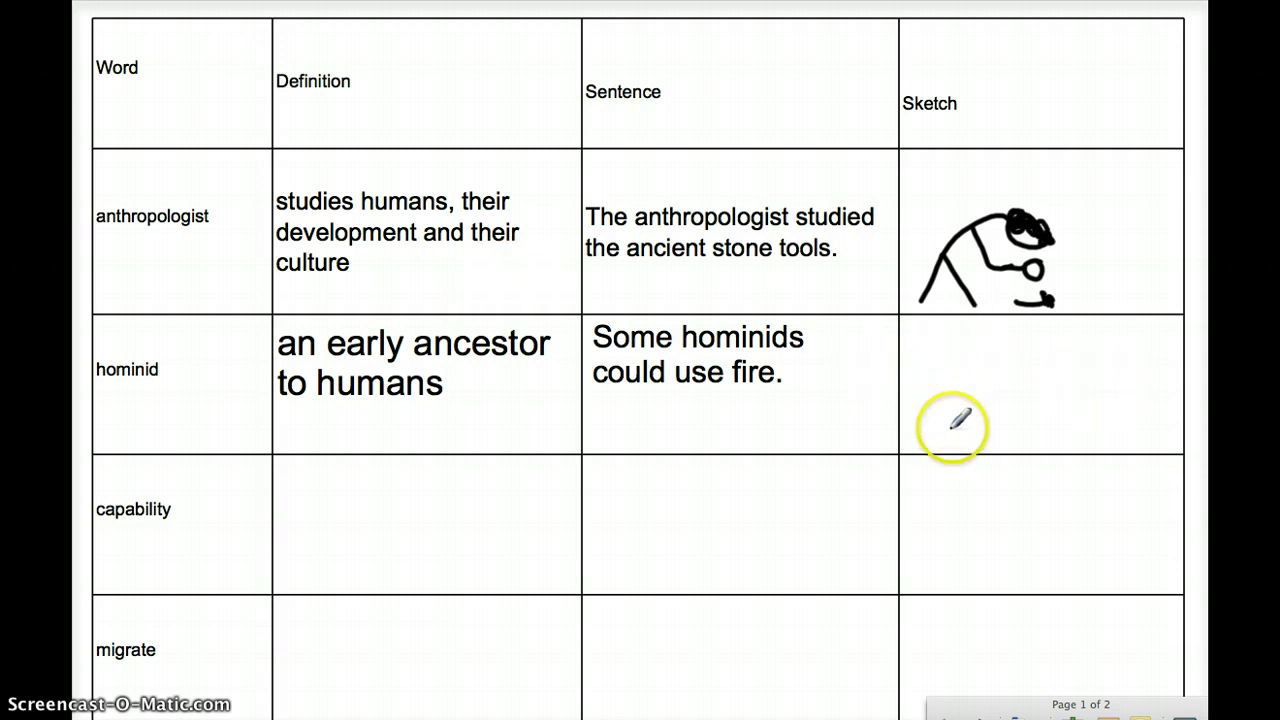
mouse_move(952, 440)
mouse_down()
mouse_move(963, 382)
mouse_move(988, 440)
mouse_up()
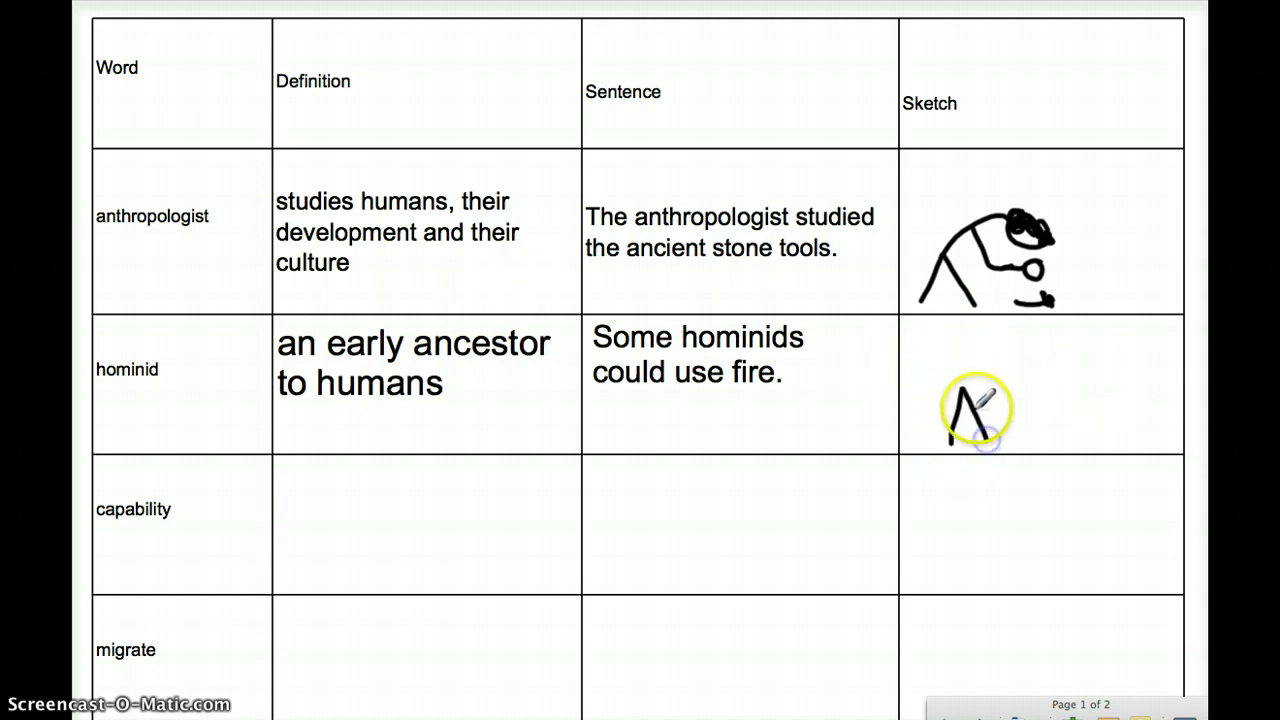
mouse_move(964, 386)
mouse_down()
mouse_move(1020, 356)
mouse_move(1026, 400)
mouse_up()
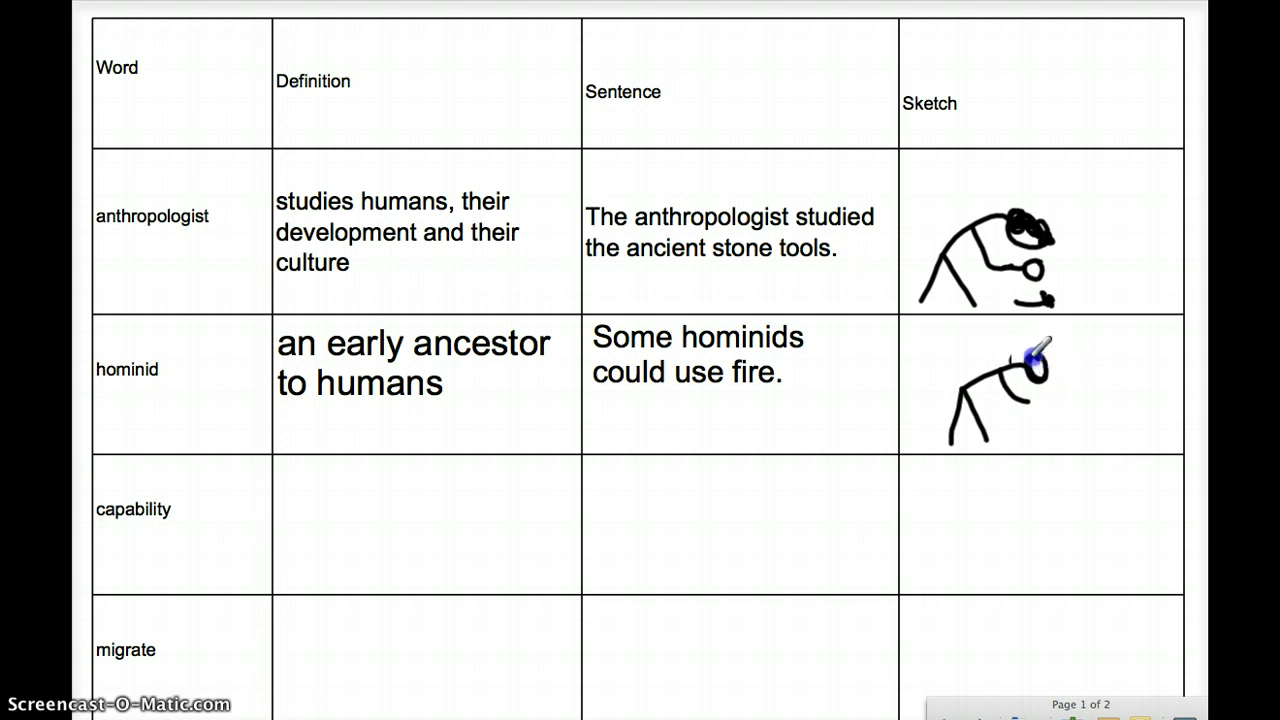
drag(1050, 355, 1033, 350)
- Switch to the red pen and scribble flames beside the hominid stick figure
click(1024, 710)
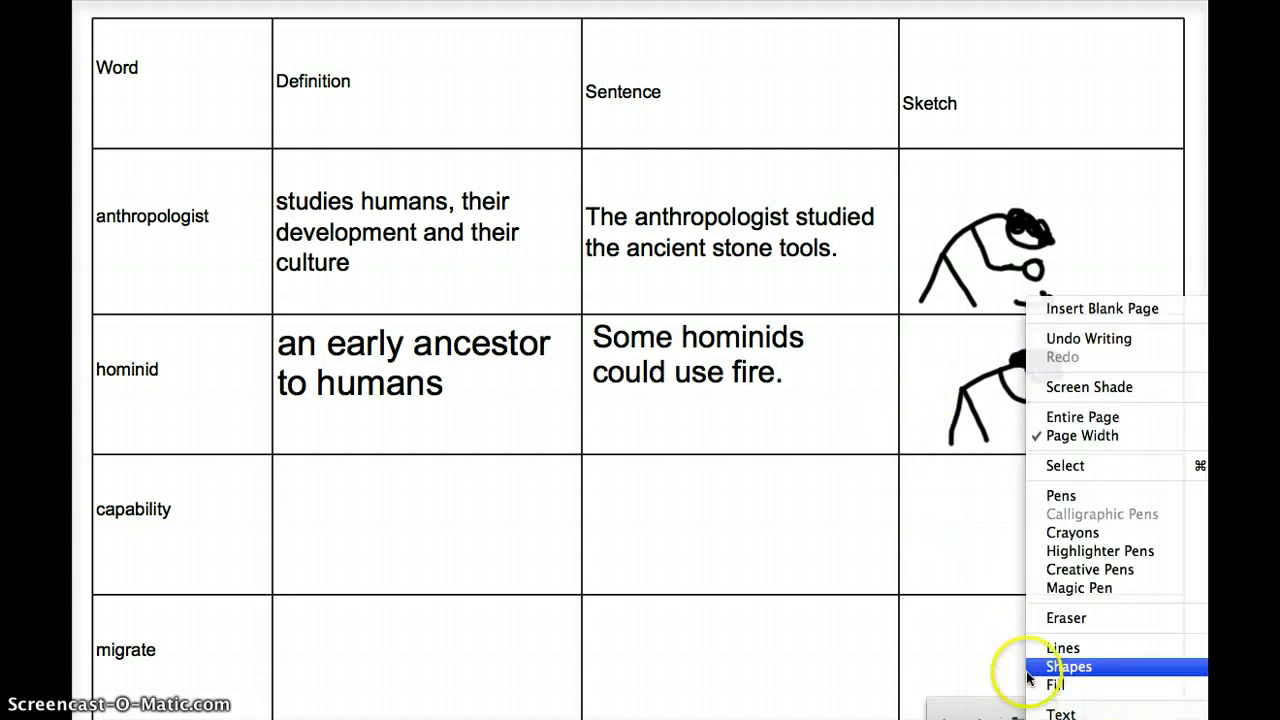
mouse_move(1085, 495)
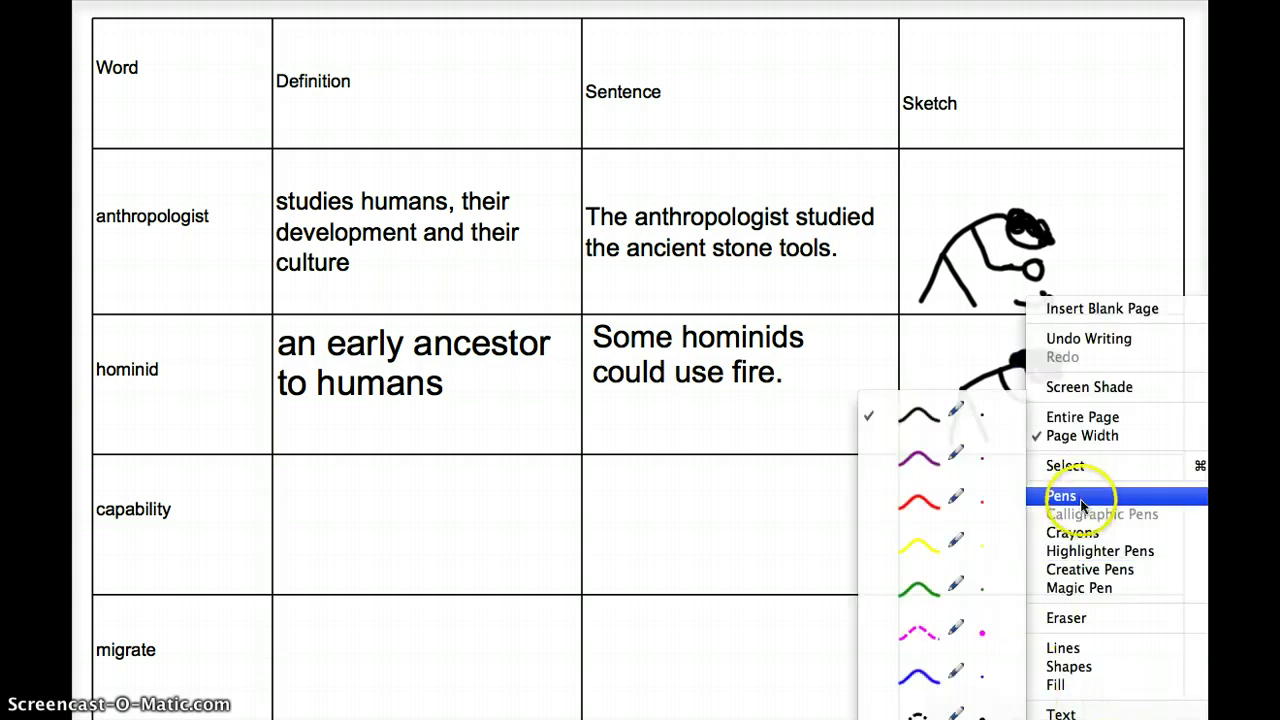
click(975, 505)
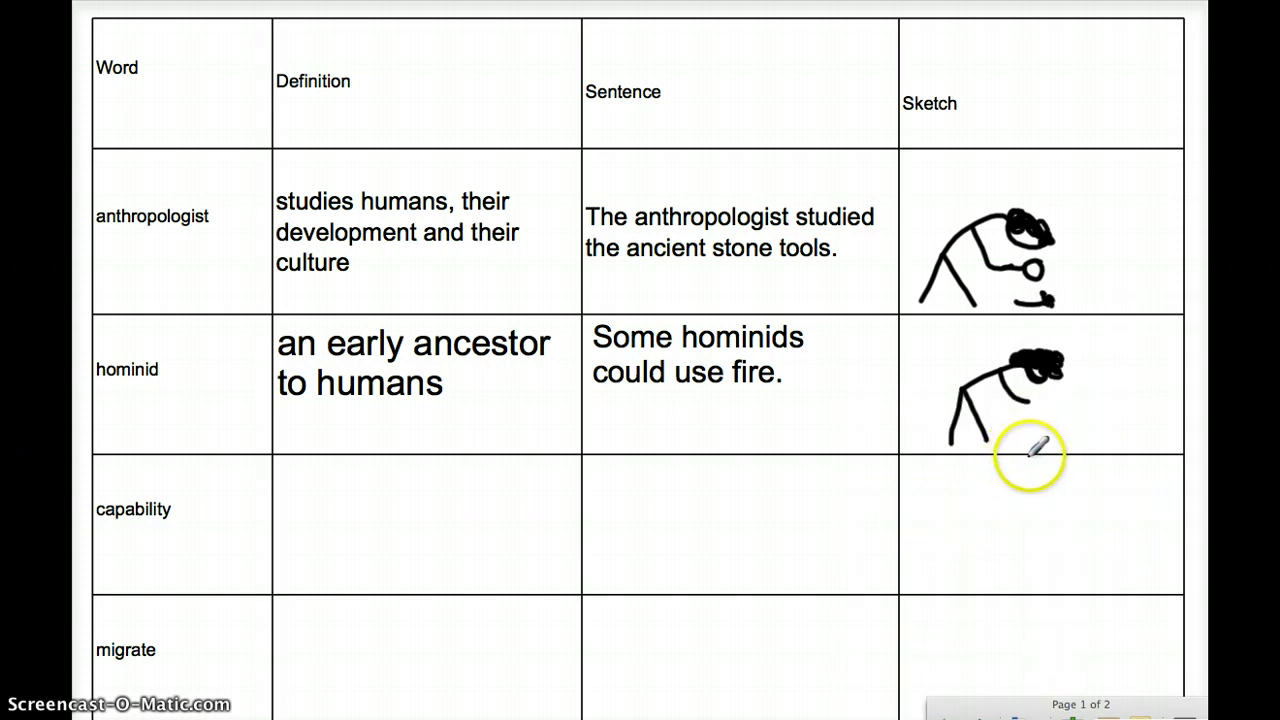
mouse_move(1027, 432)
mouse_down()
mouse_move(1064, 430)
mouse_move(1020, 434)
mouse_move(1055, 430)
mouse_move(1057, 406)
mouse_up()
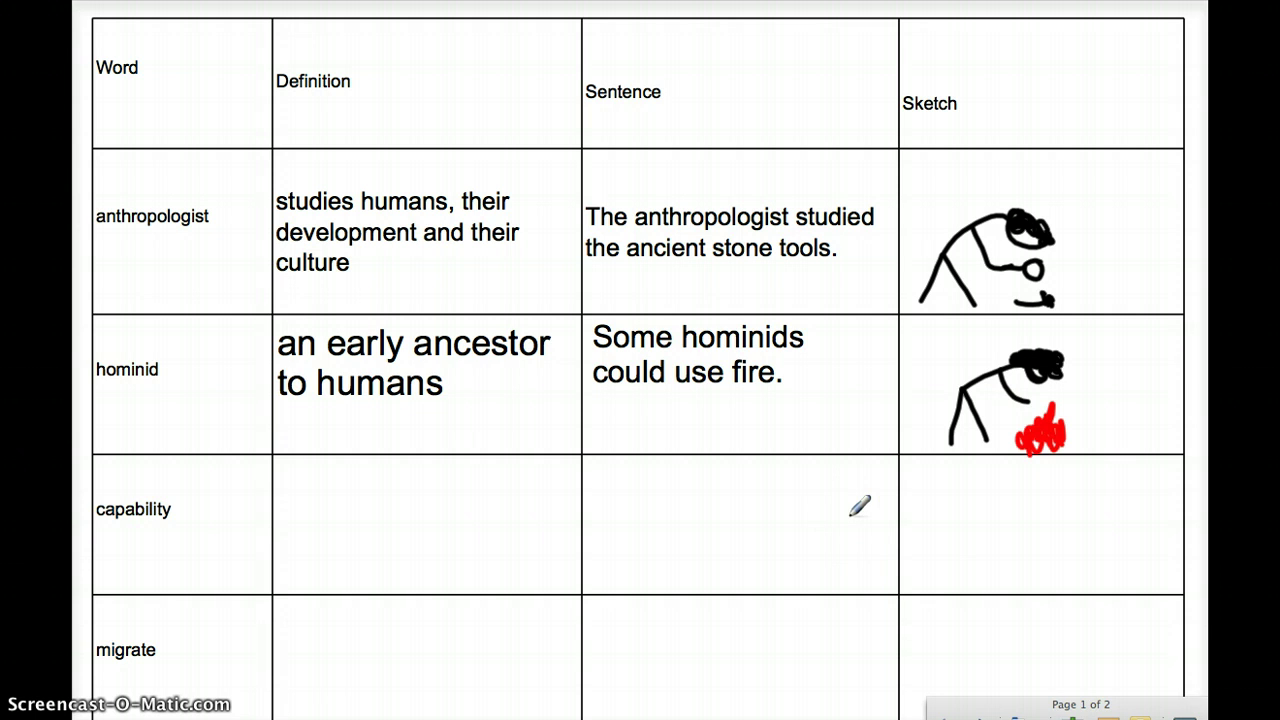
click(866, 566)
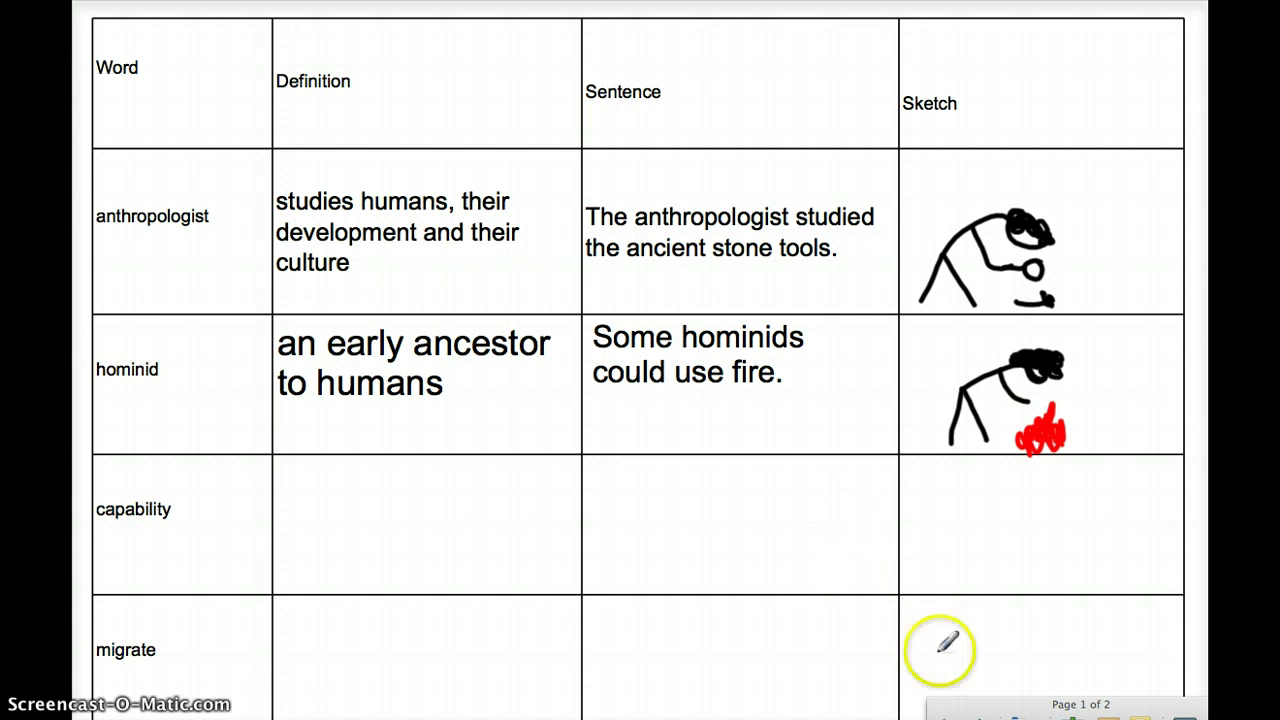
- Select the Arial 23 text style from the ink tools menu
right_click(1100, 506)
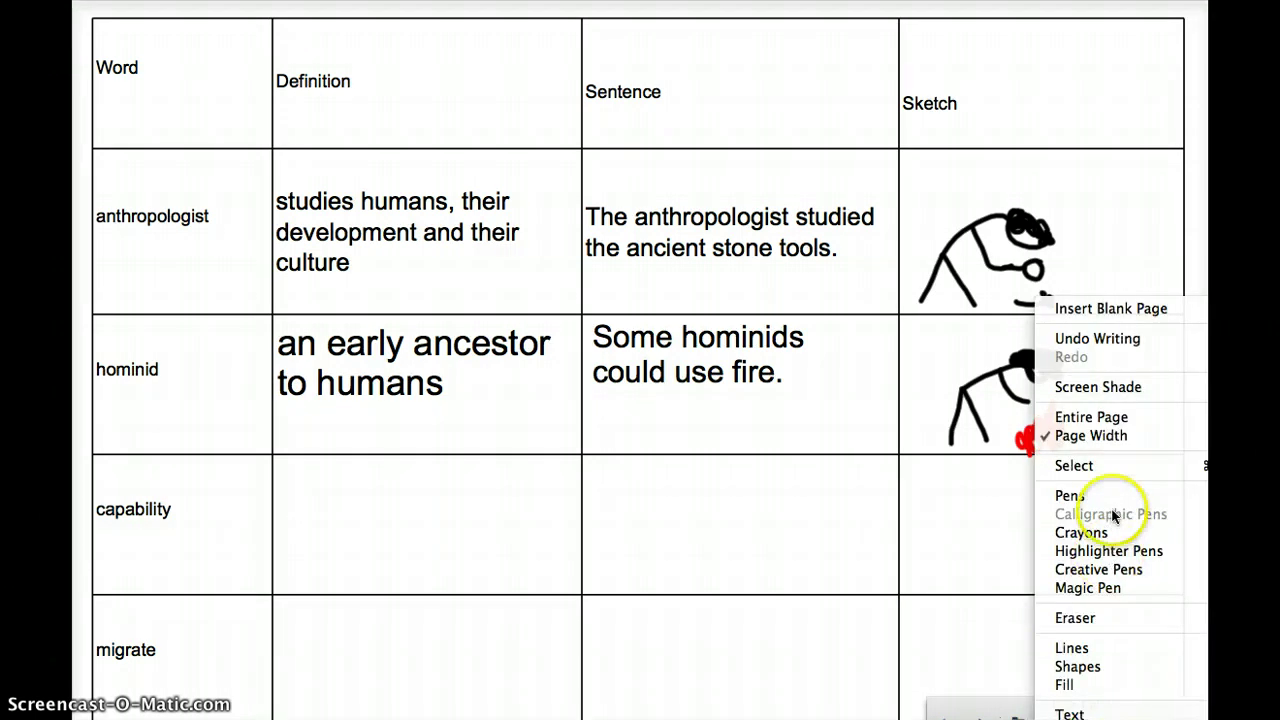
click(1085, 712)
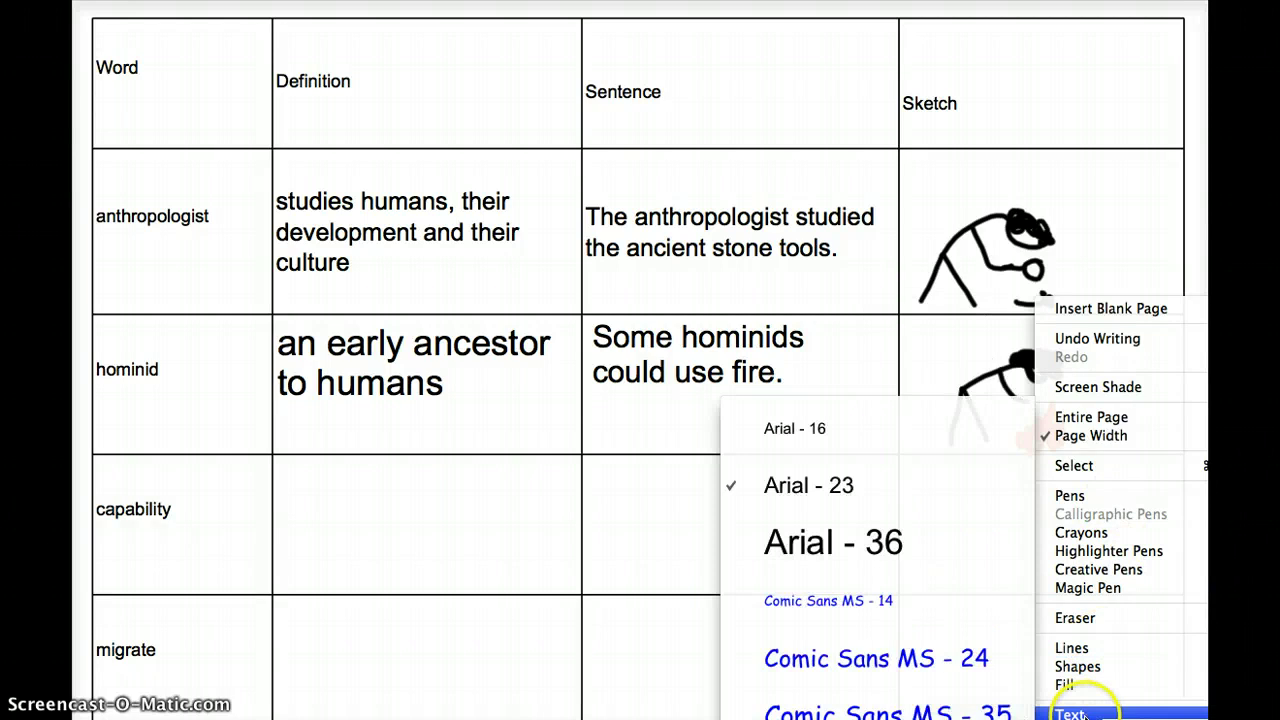
click(863, 481)
click(307, 500)
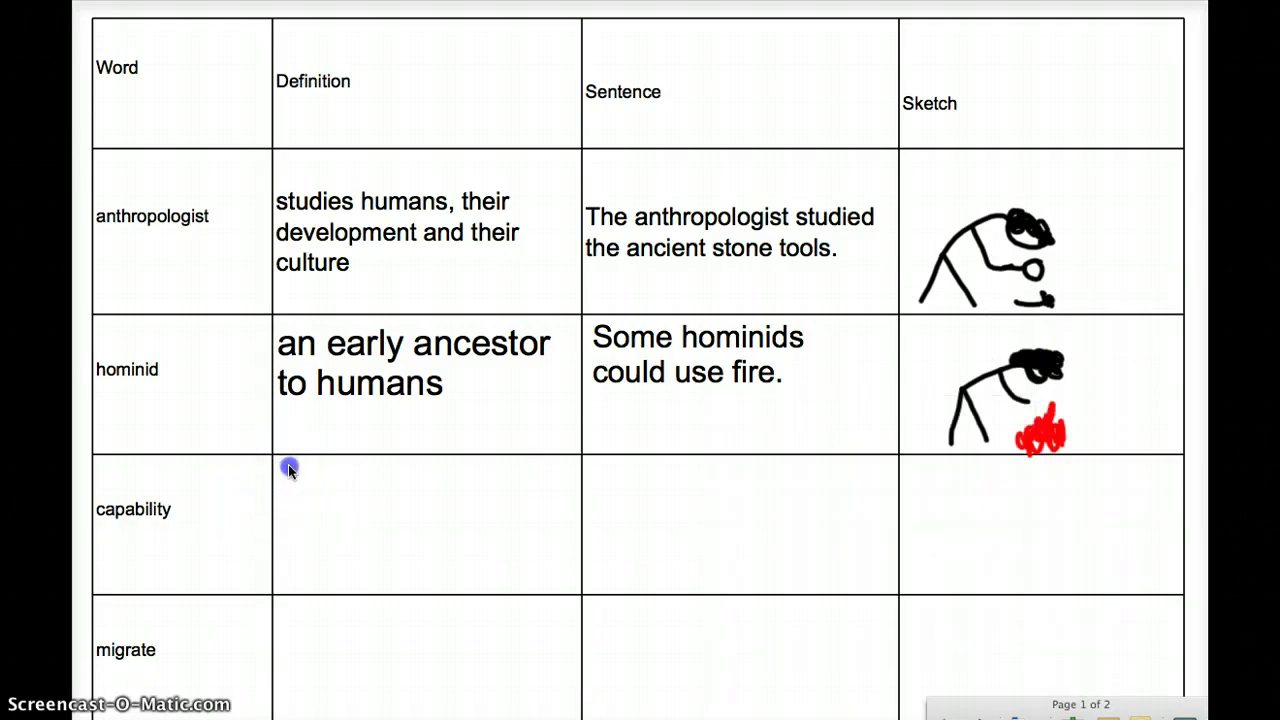
- Add a text box reading 'special talent or skill' in the capability Definition cell
drag(287, 466, 566, 577)
text(spe)
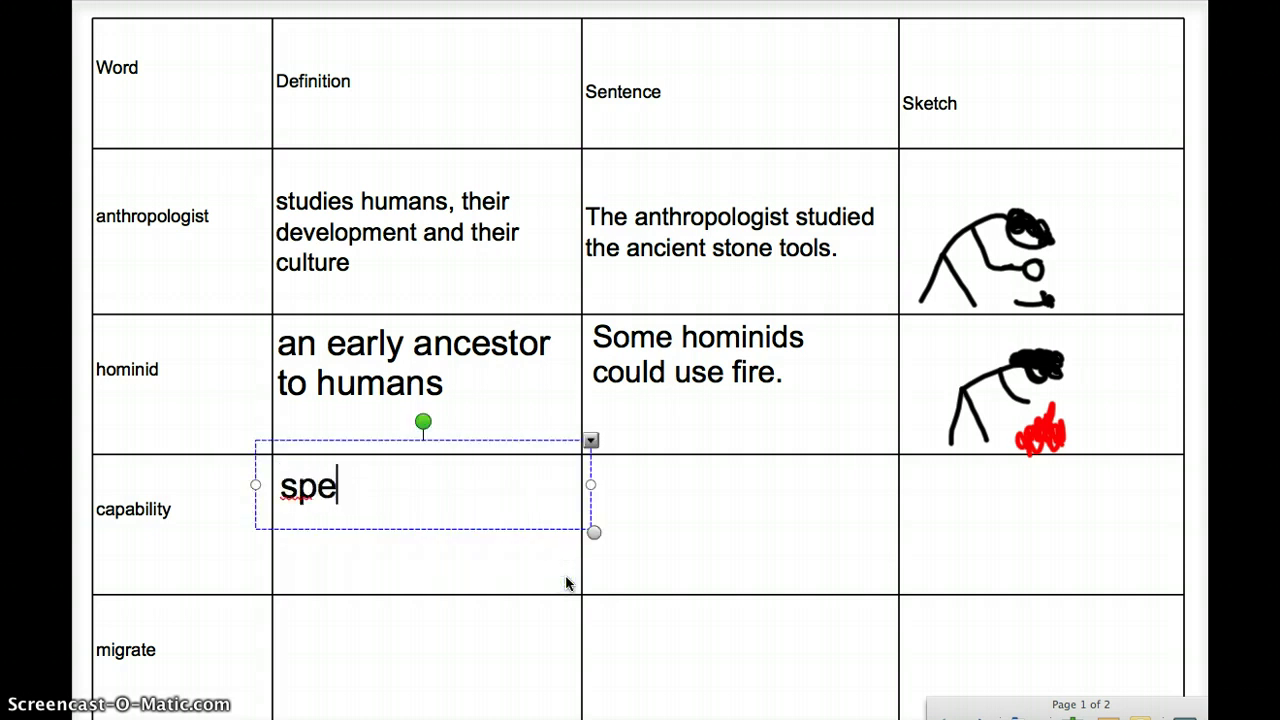
text(cial)
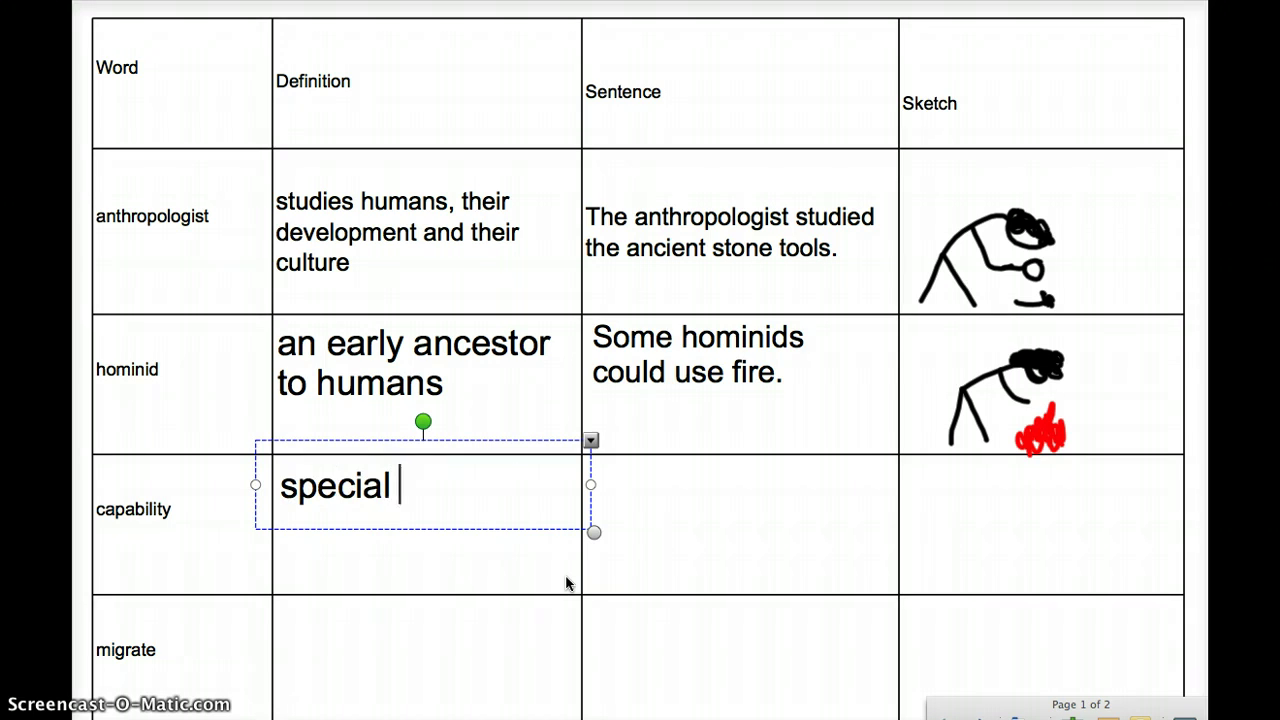
text(ta)
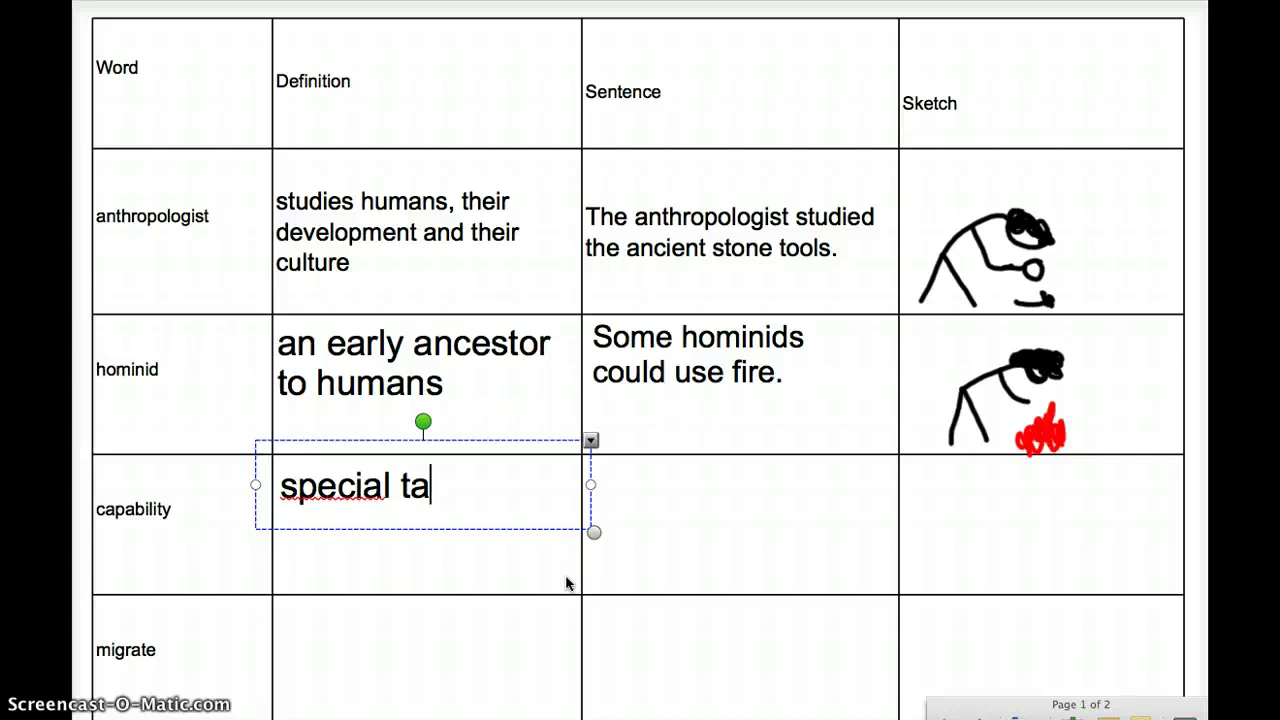
text(lent or skil)
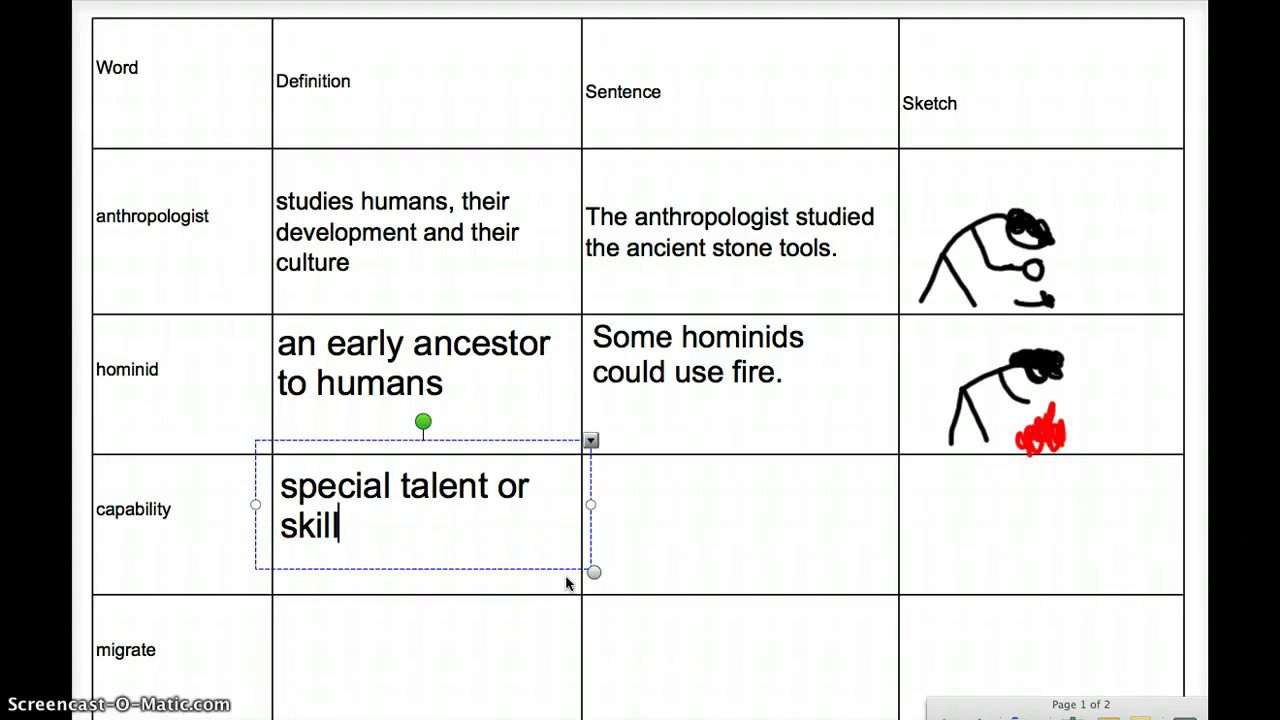
text(l)
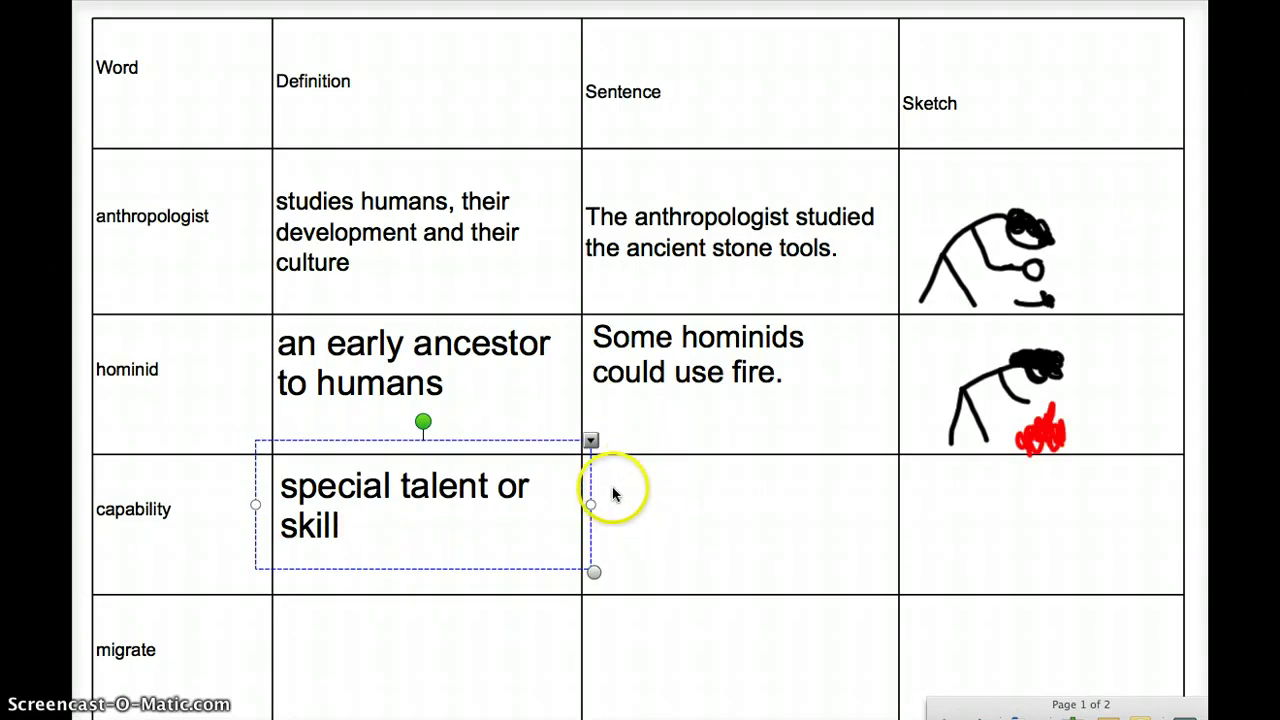
click(607, 482)
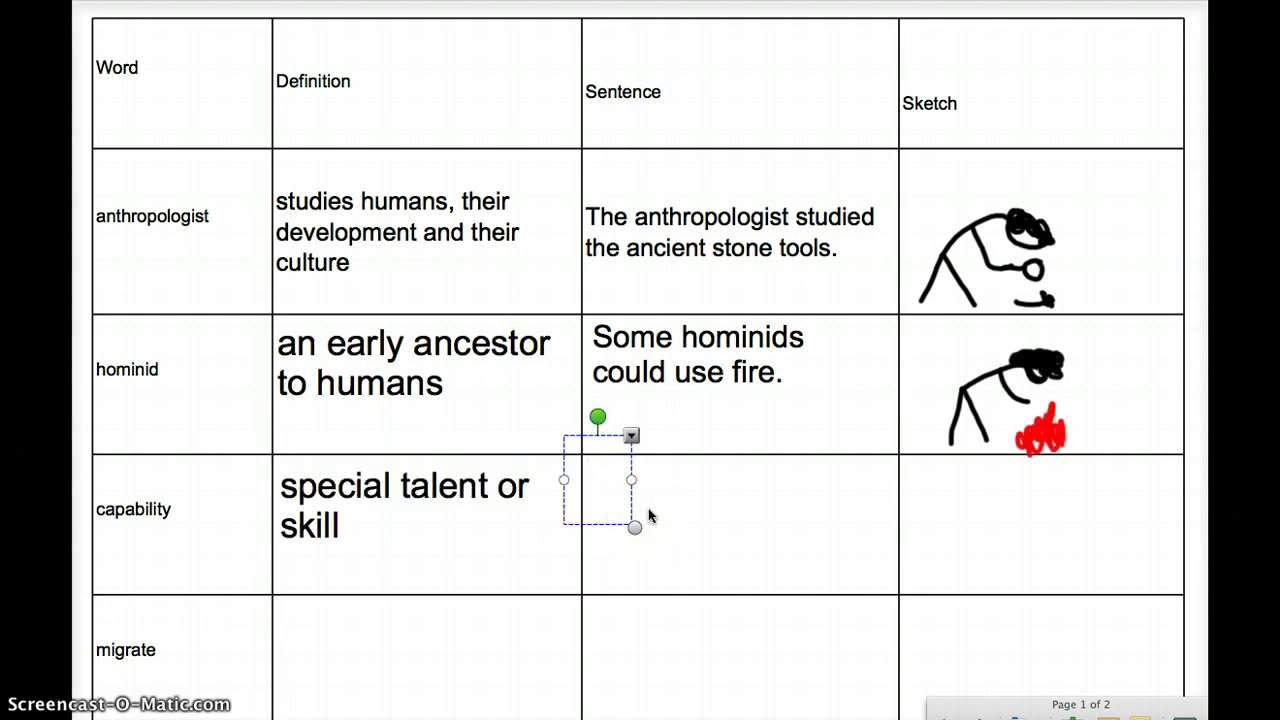
- Type 'The special capability of the hominid including making tools' into the Sentence text box
text(The )
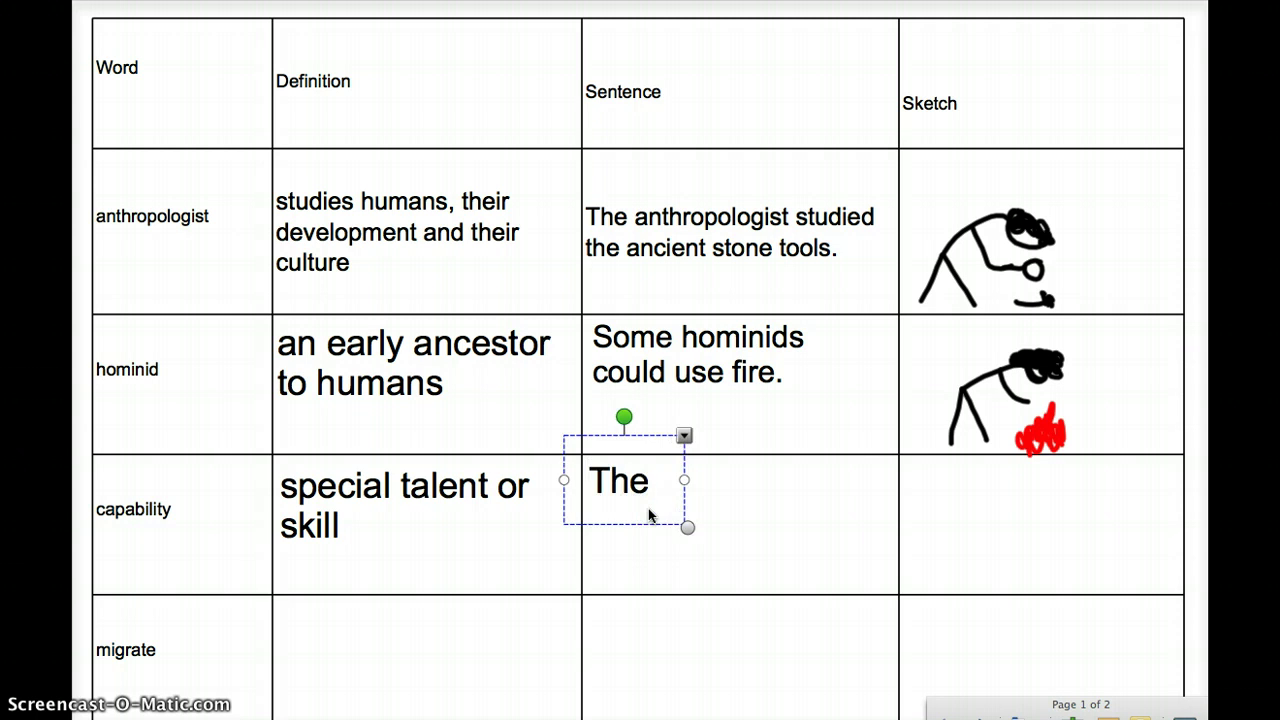
text(special capability of the)
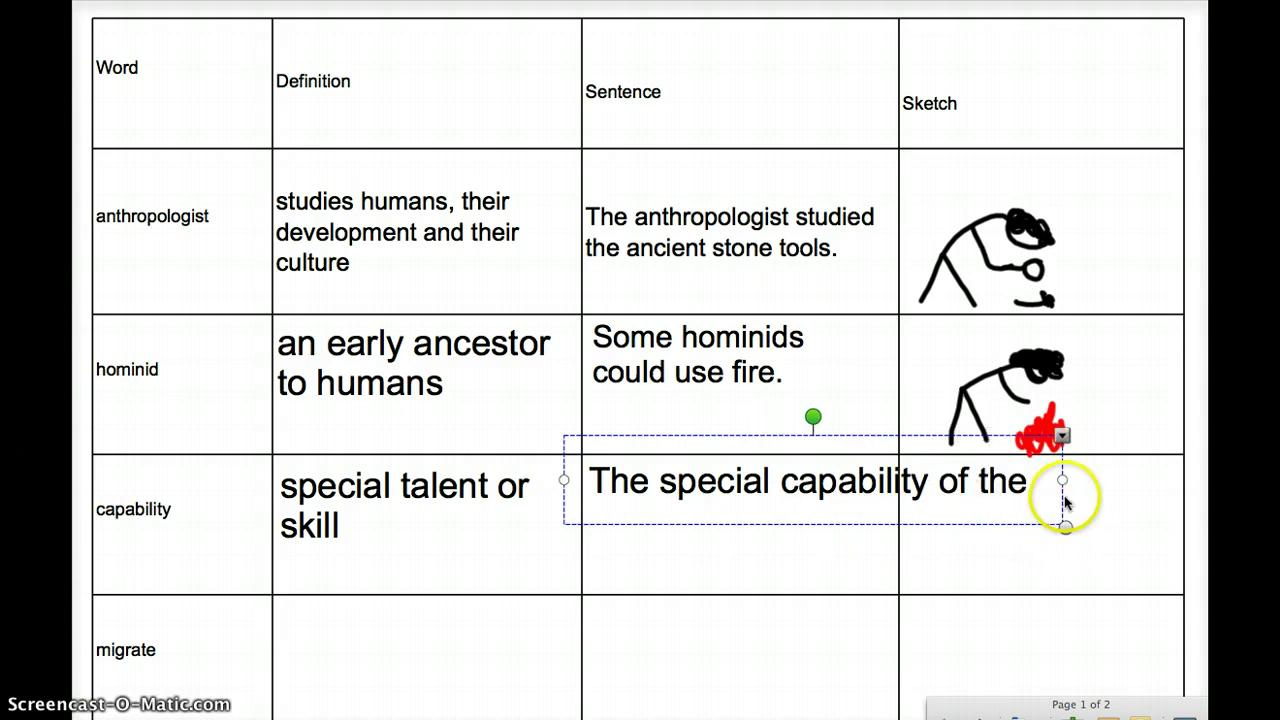
drag(1063, 480, 897, 497)
text(homin)
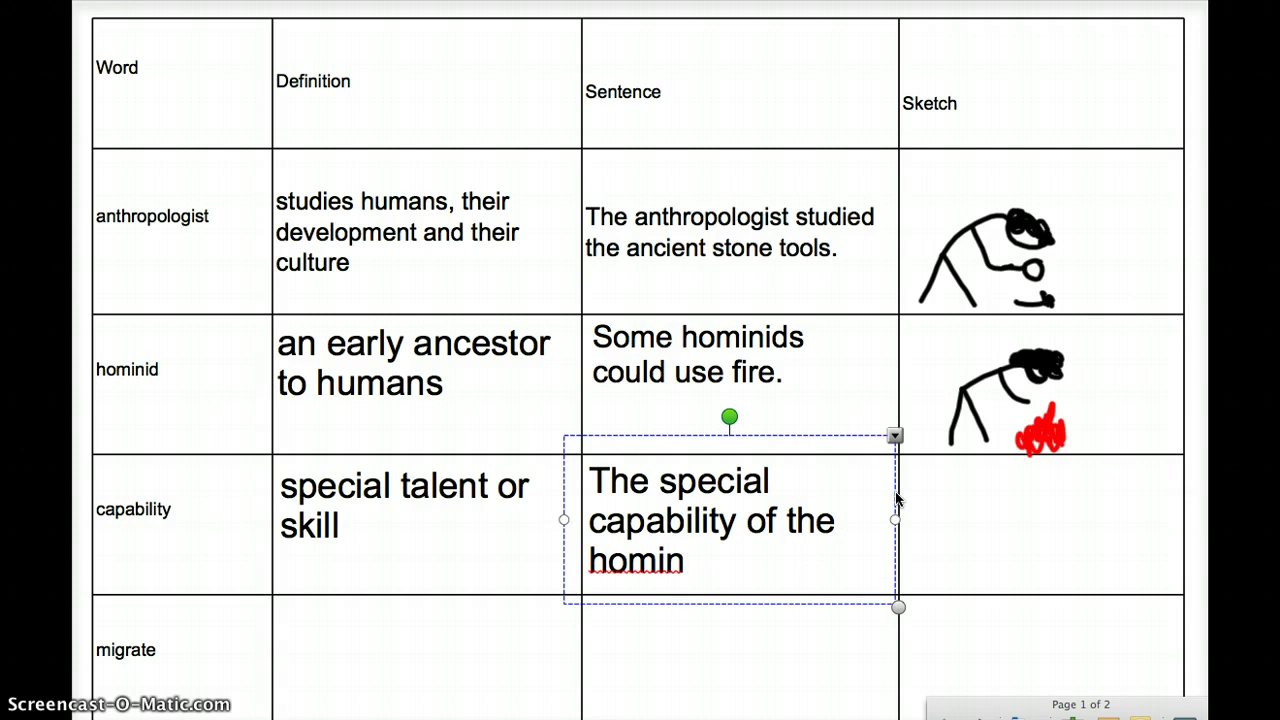
text(id including ma)
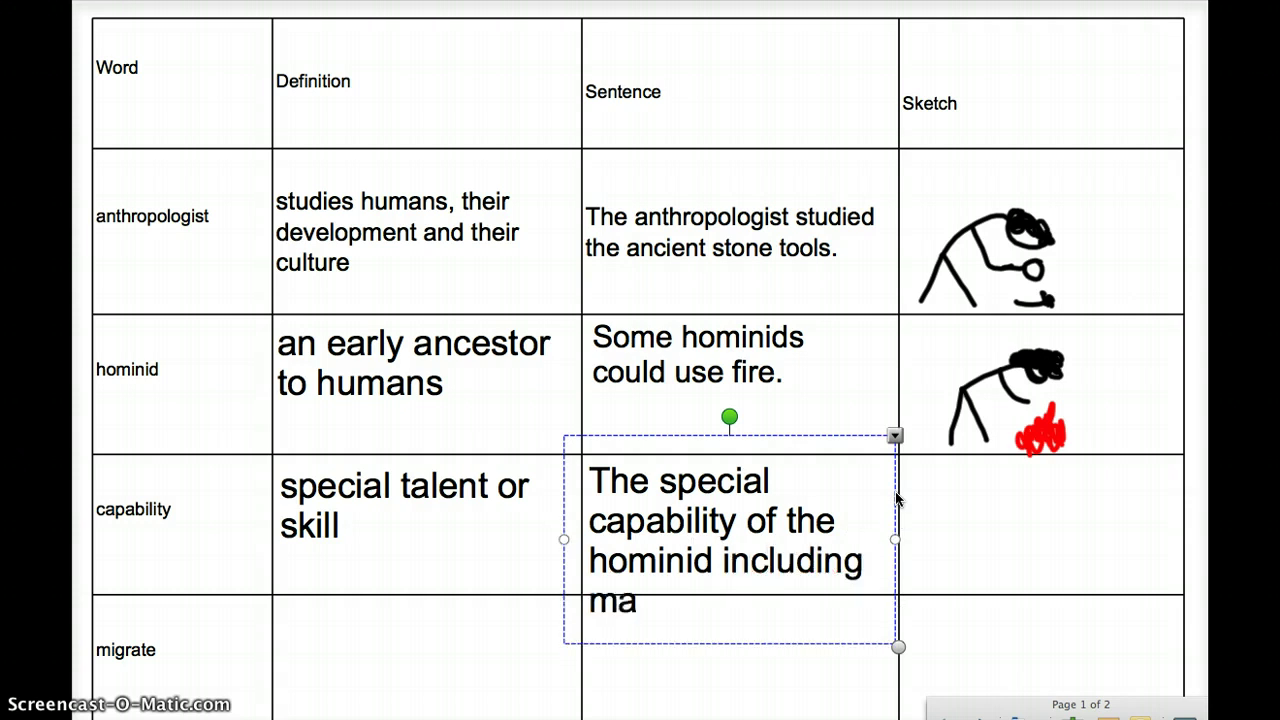
text(king tools.)
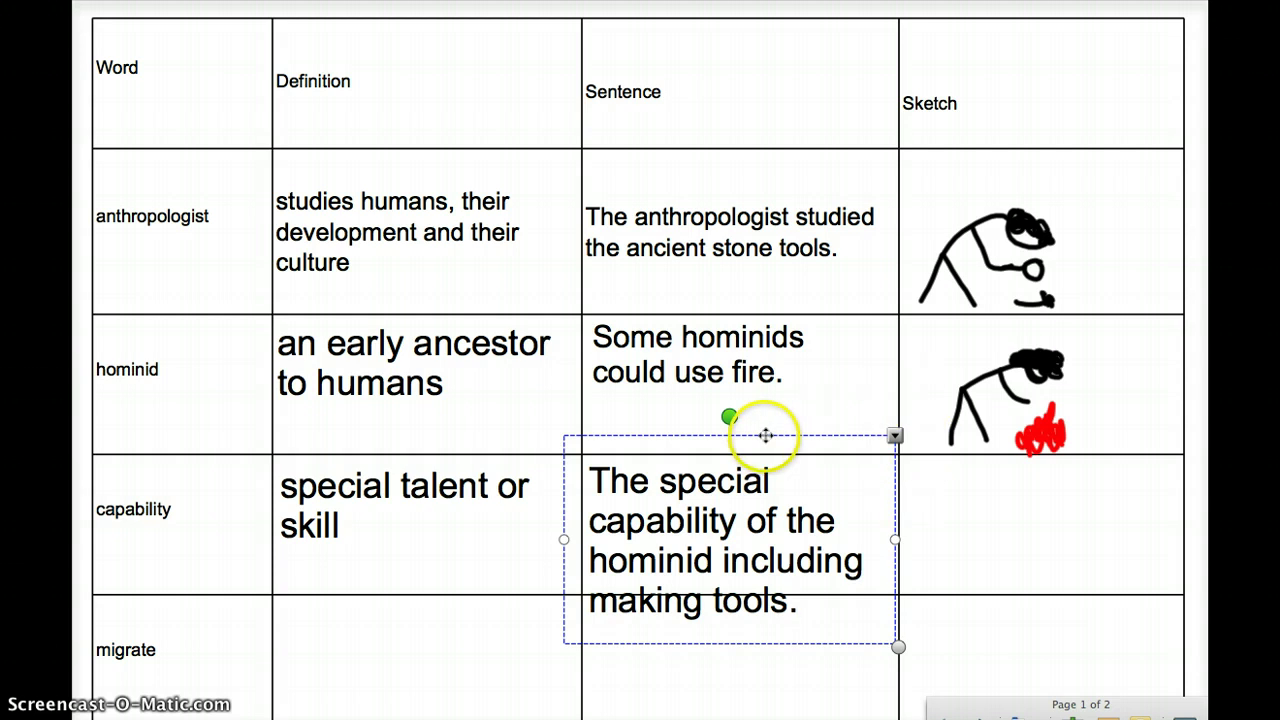
- Move and resize the capability sentence box so the text fits across the Sentence cell
click(762, 430)
drag(762, 430, 773, 463)
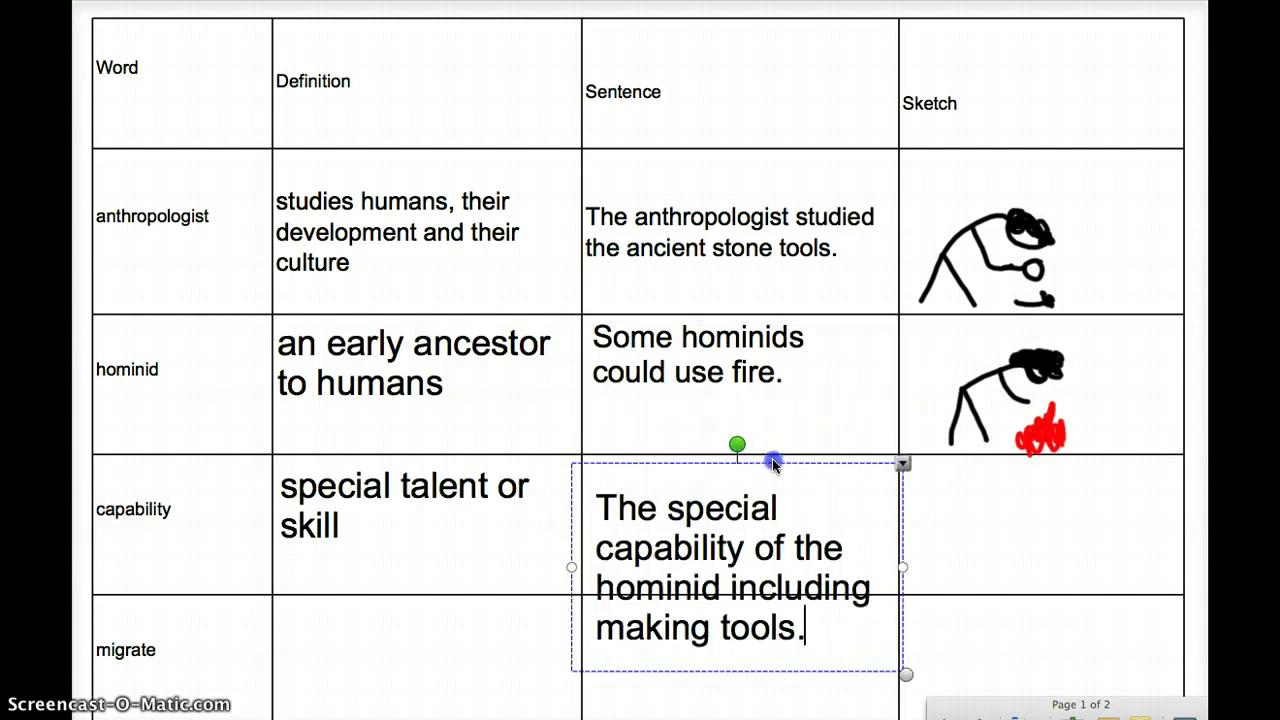
drag(906, 674, 846, 561)
drag(767, 528, 897, 534)
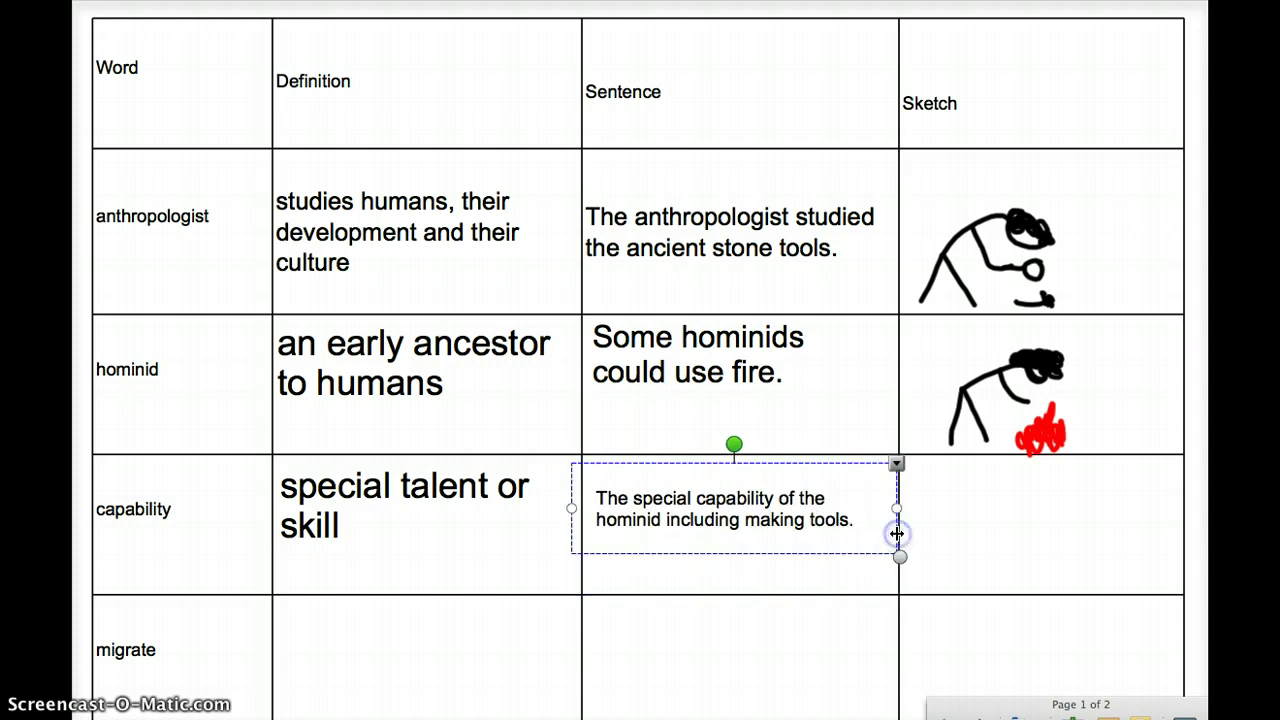
click(974, 534)
click(981, 497)
click(980, 517)
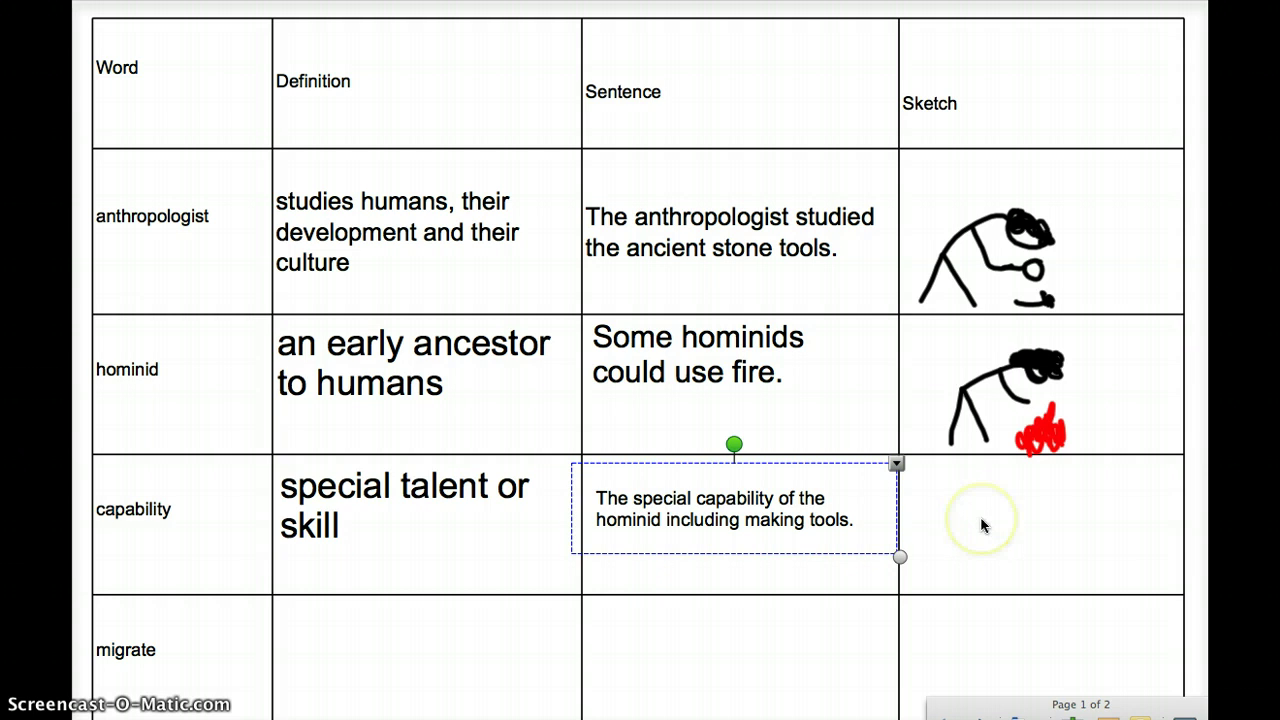
click(1015, 666)
- With the black pen, draw a stick figure holding up a tool in the capability Sketch cell
right_click(1038, 298)
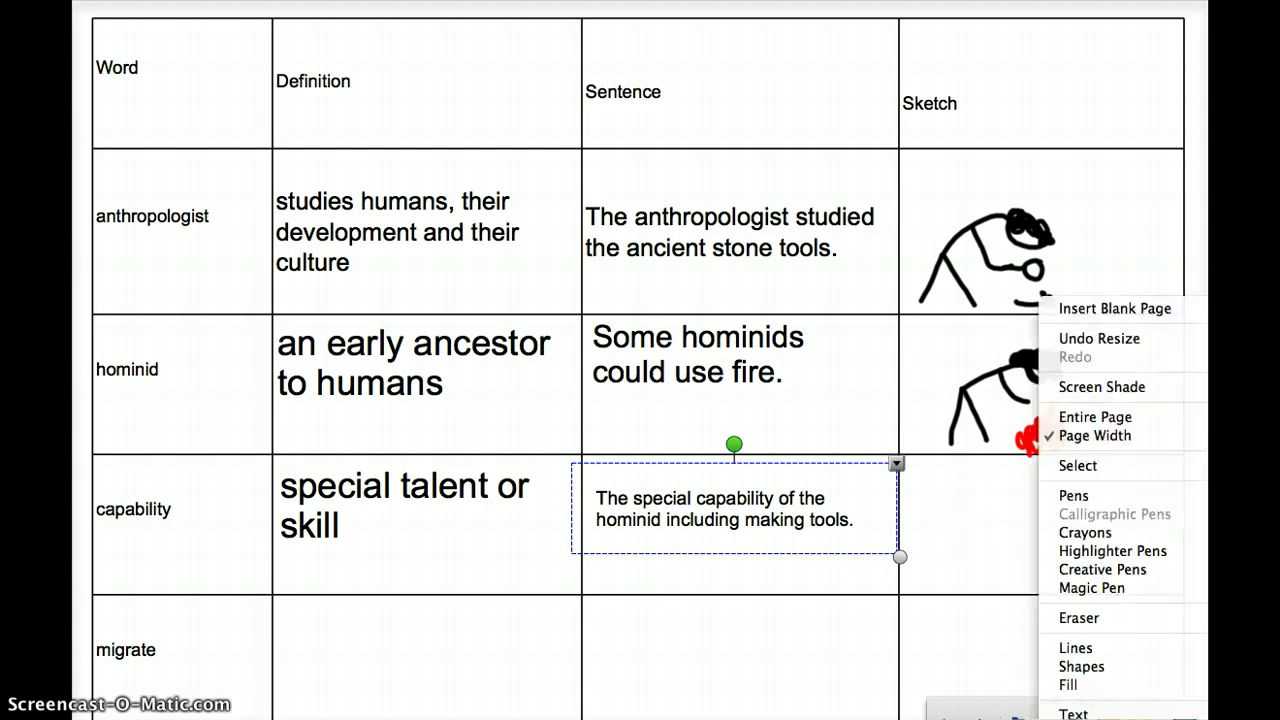
mouse_move(1097, 497)
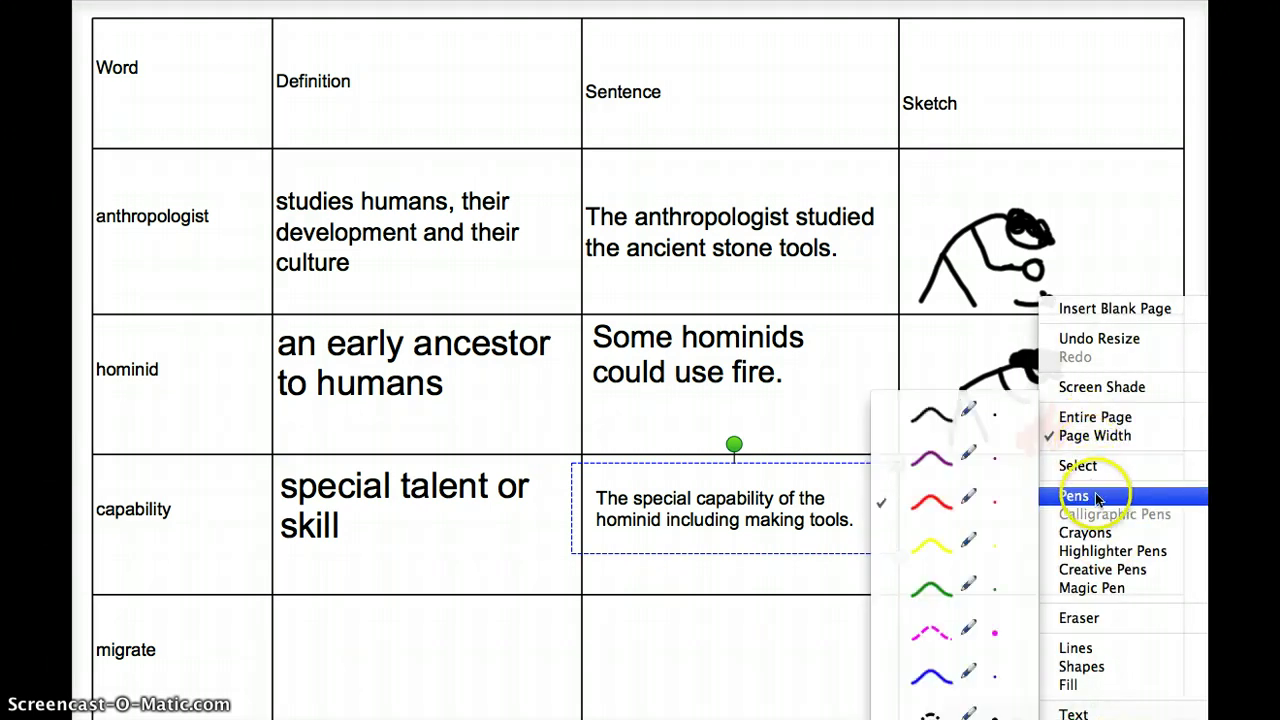
click(960, 398)
click(957, 505)
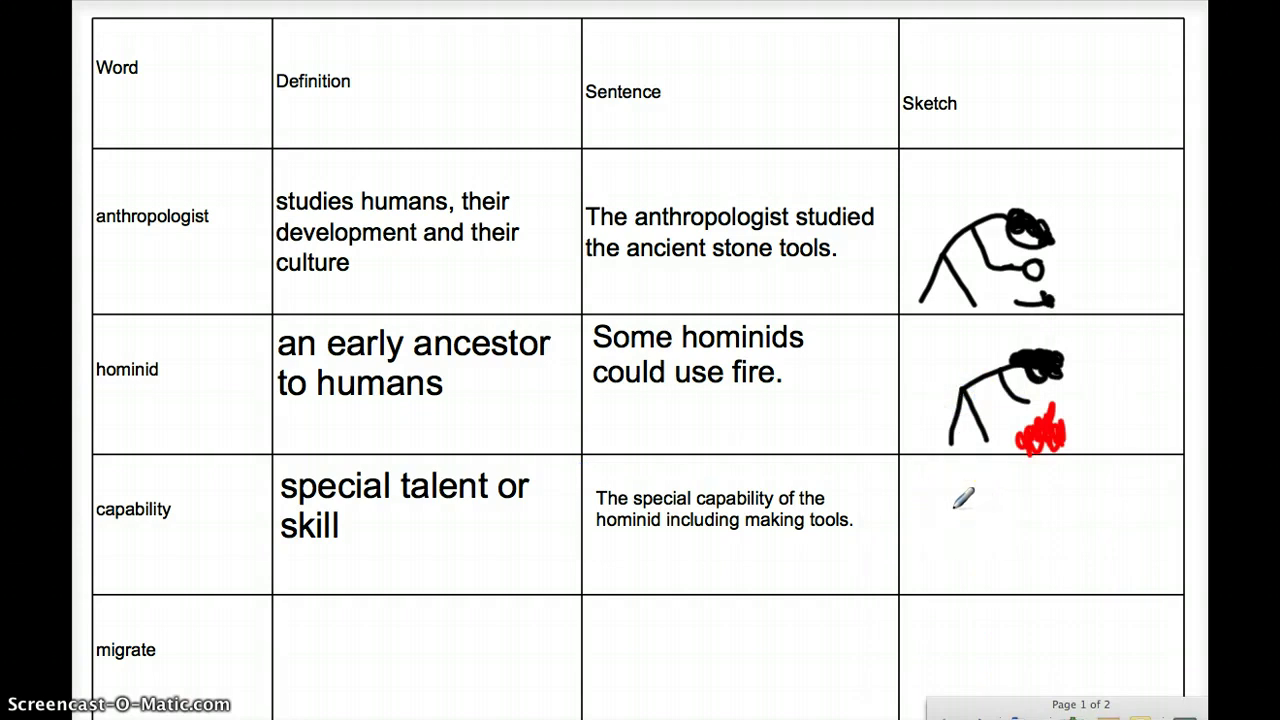
mouse_move(963, 498)
mouse_down()
mouse_move(1103, 371)
mouse_move(934, 466)
mouse_move(994, 534)
mouse_move(983, 546)
mouse_move(1017, 558)
mouse_move(1012, 545)
mouse_move(1040, 573)
mouse_move(993, 487)
mouse_move(971, 491)
mouse_move(989, 478)
mouse_move(975, 465)
mouse_move(1001, 513)
mouse_move(1026, 491)
mouse_up()
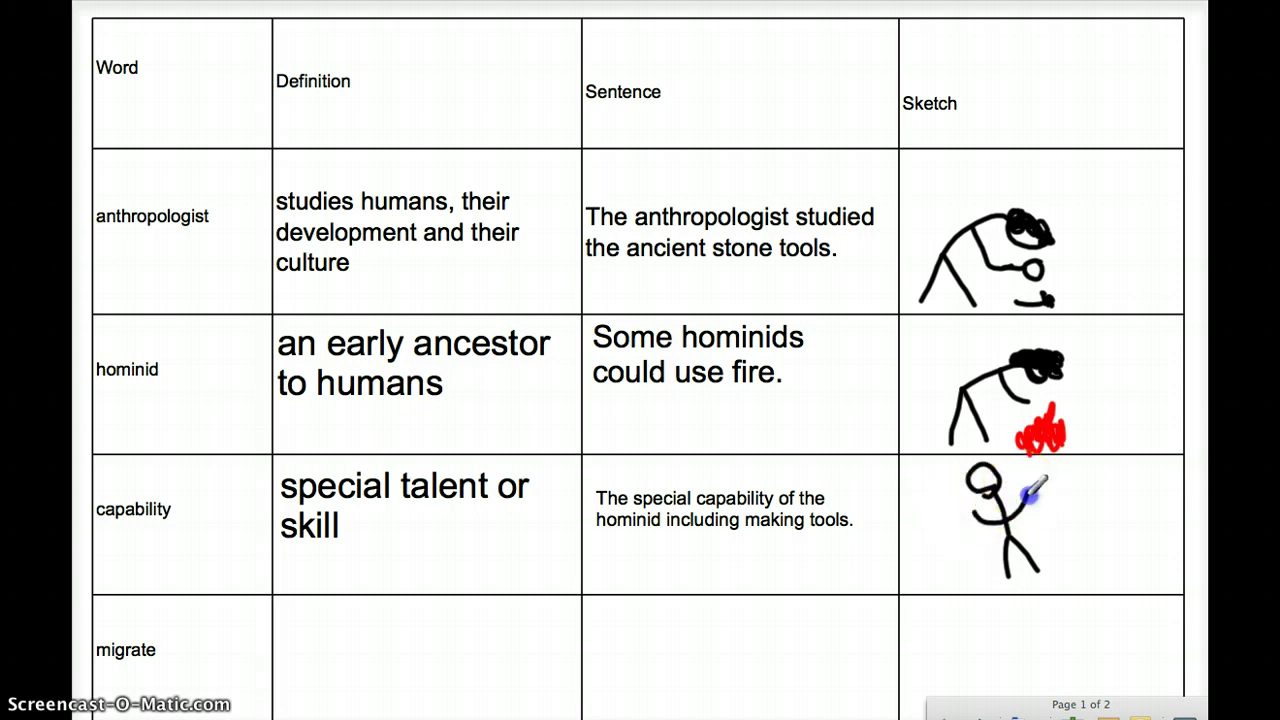
drag(1038, 512, 1025, 487)
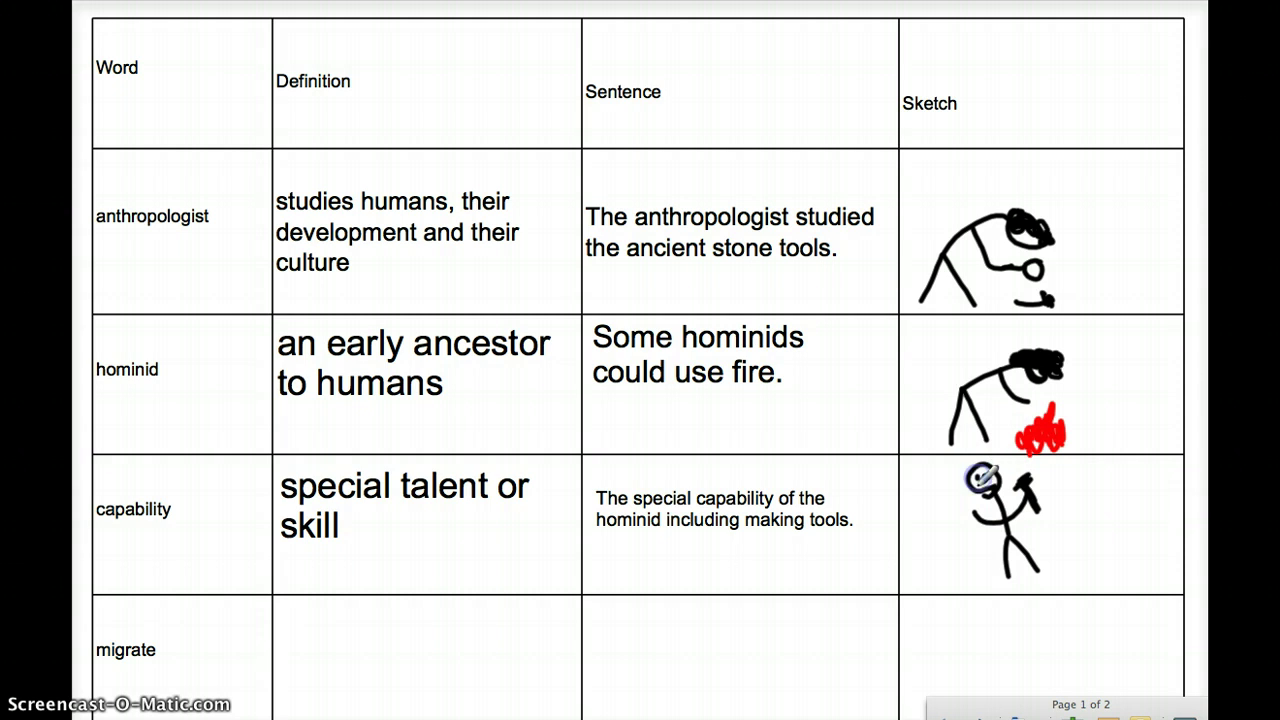
mouse_move(978, 476)
mouse_down()
mouse_move(968, 470)
mouse_move(983, 465)
mouse_up()
- Add an Arial 23 text box reading 'moving from one region to another' in the migrate Definition cell
right_click(1035, 298)
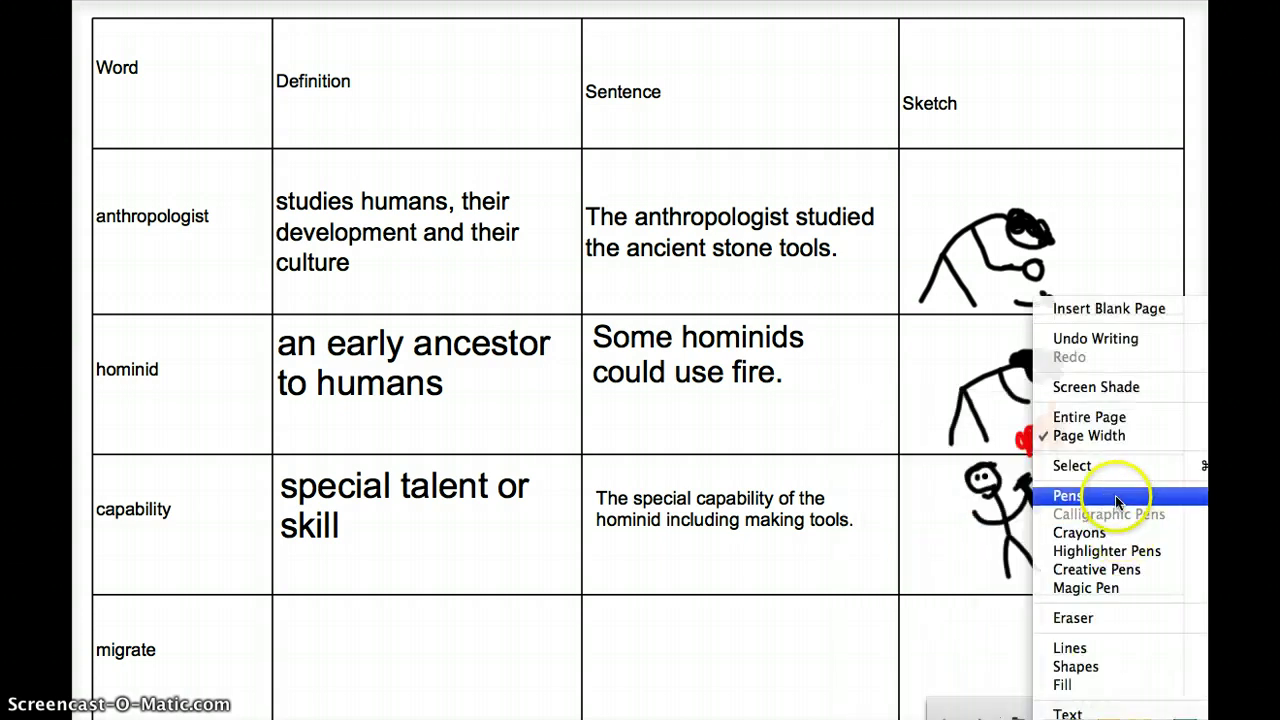
mouse_move(1090, 713)
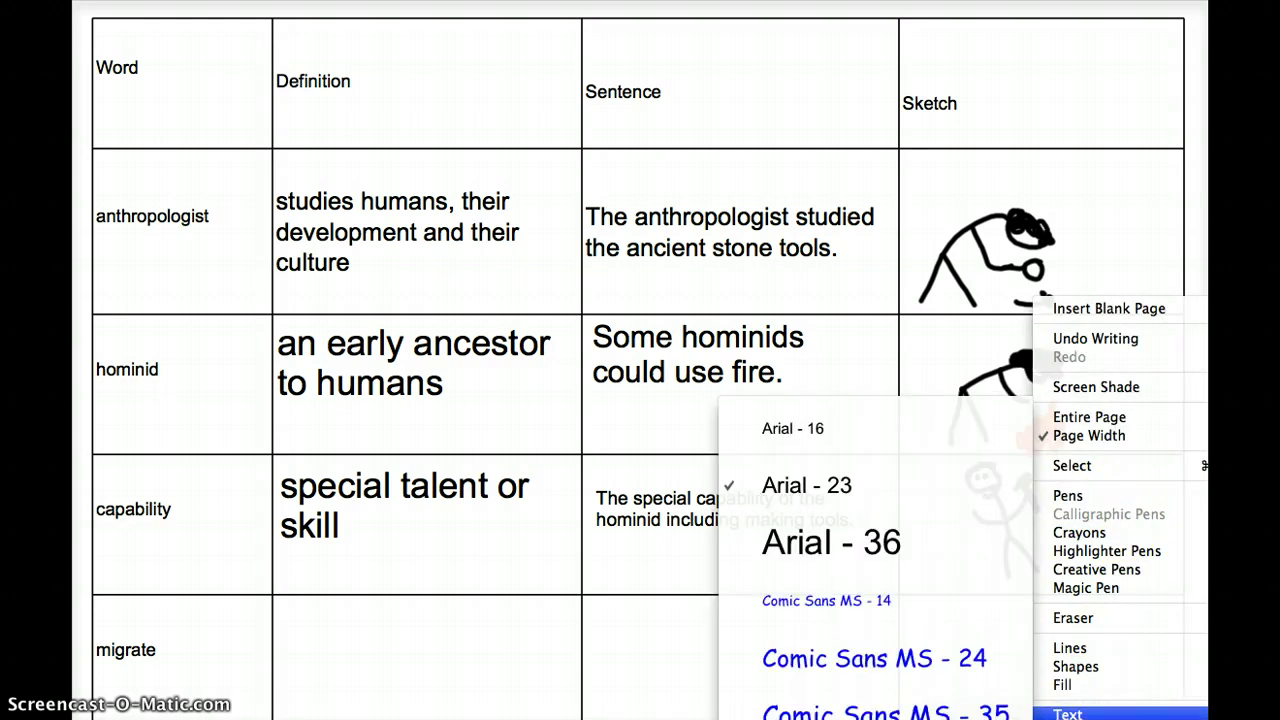
click(832, 482)
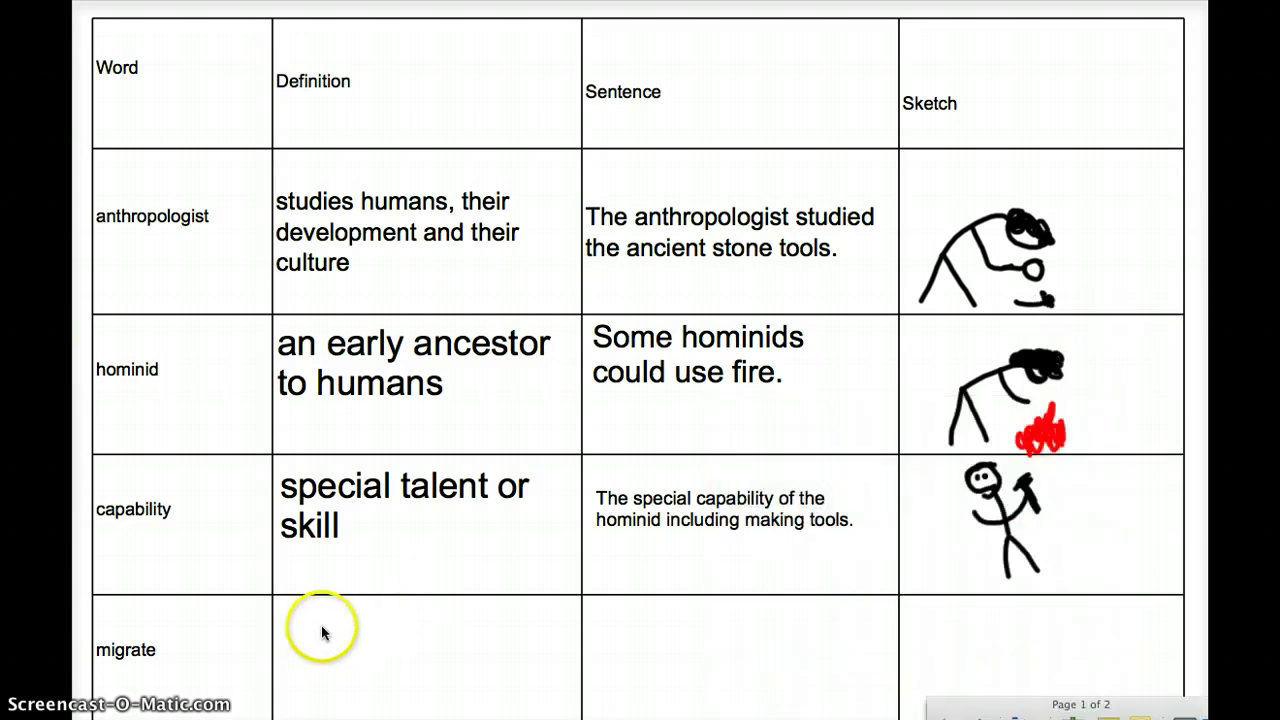
click(292, 618)
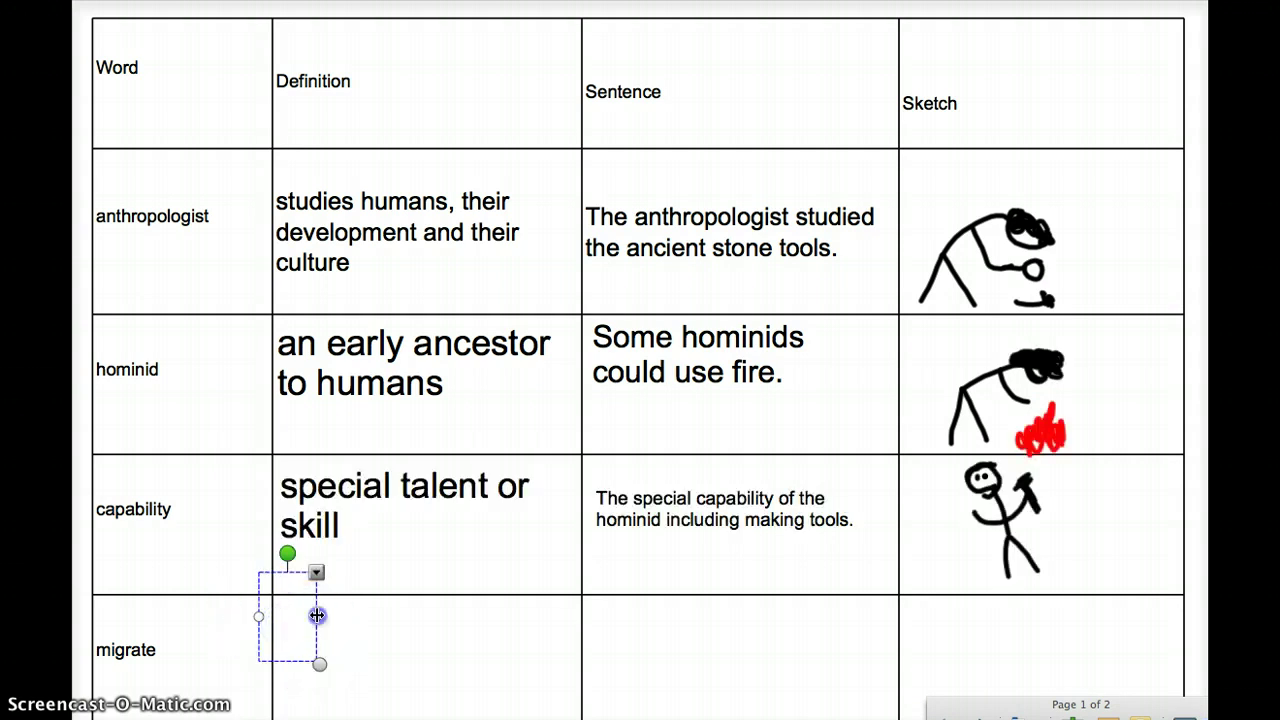
drag(318, 616, 512, 632)
text(moving from t)
key(BackSpace)
text(one regi)
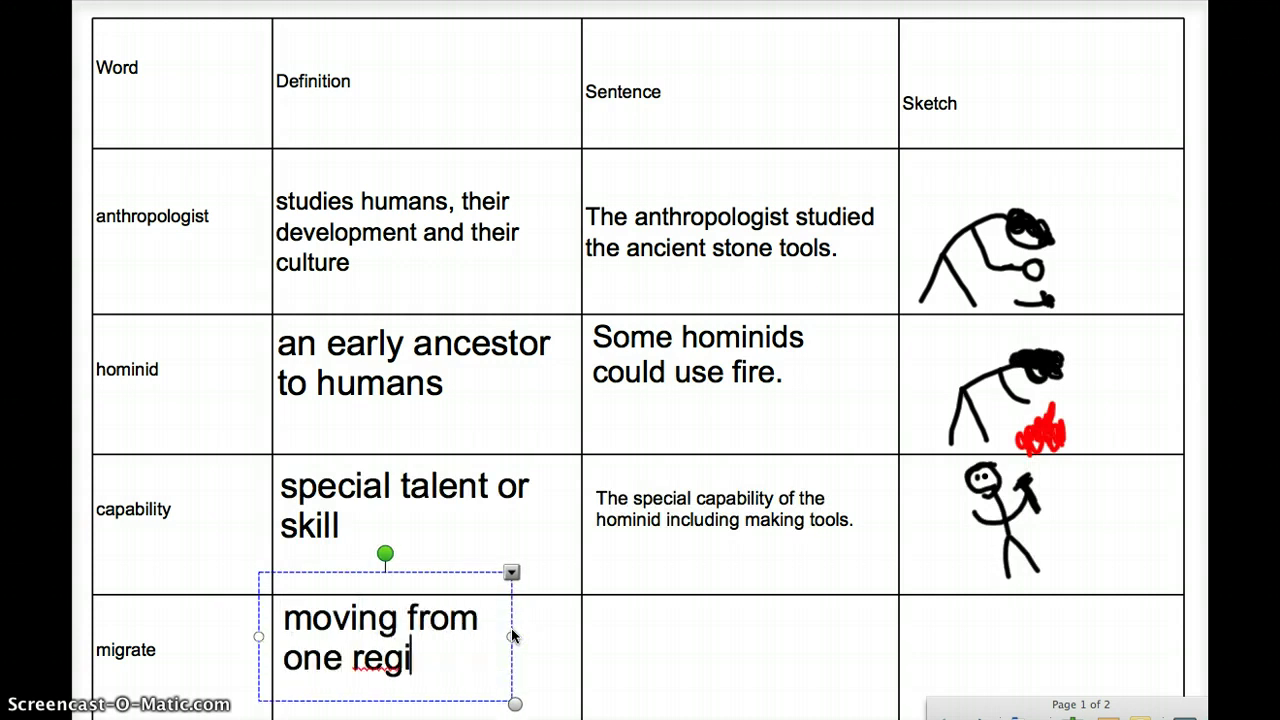
text(on to another)
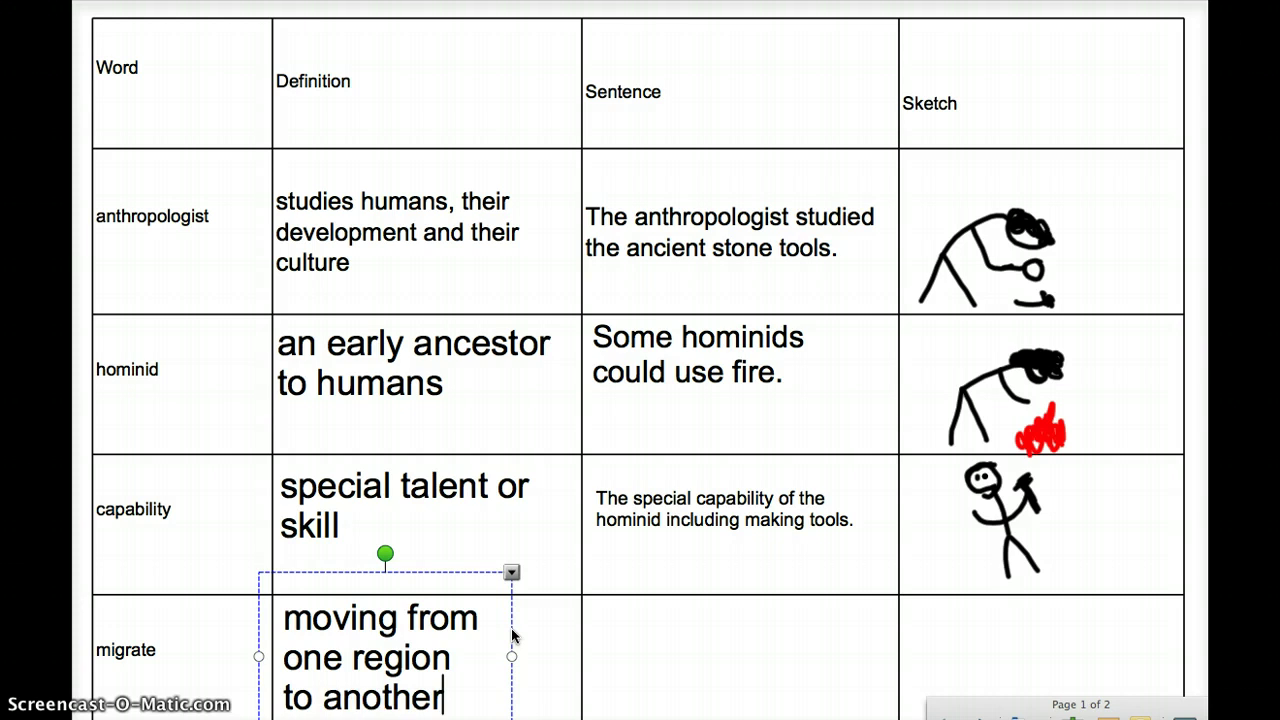
- Place a new text box in the migrate Sentence cell
click(606, 622)
click(603, 605)
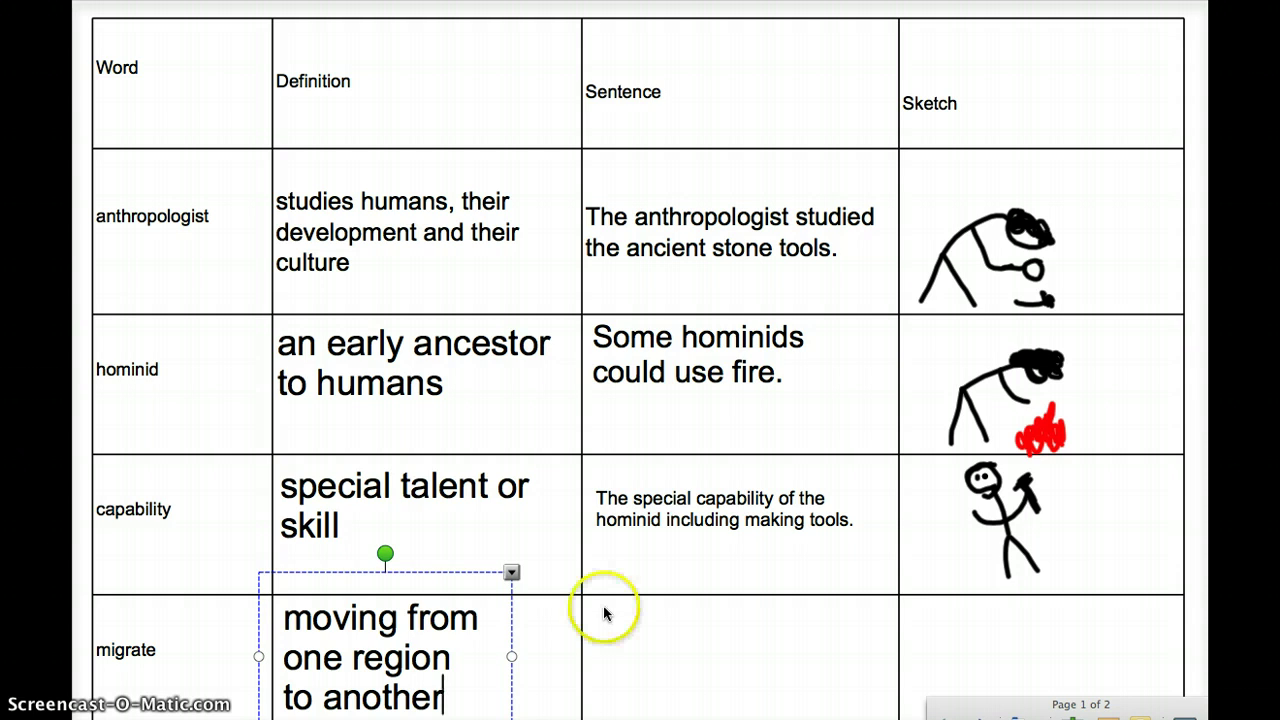
click(596, 623)
click(597, 610)
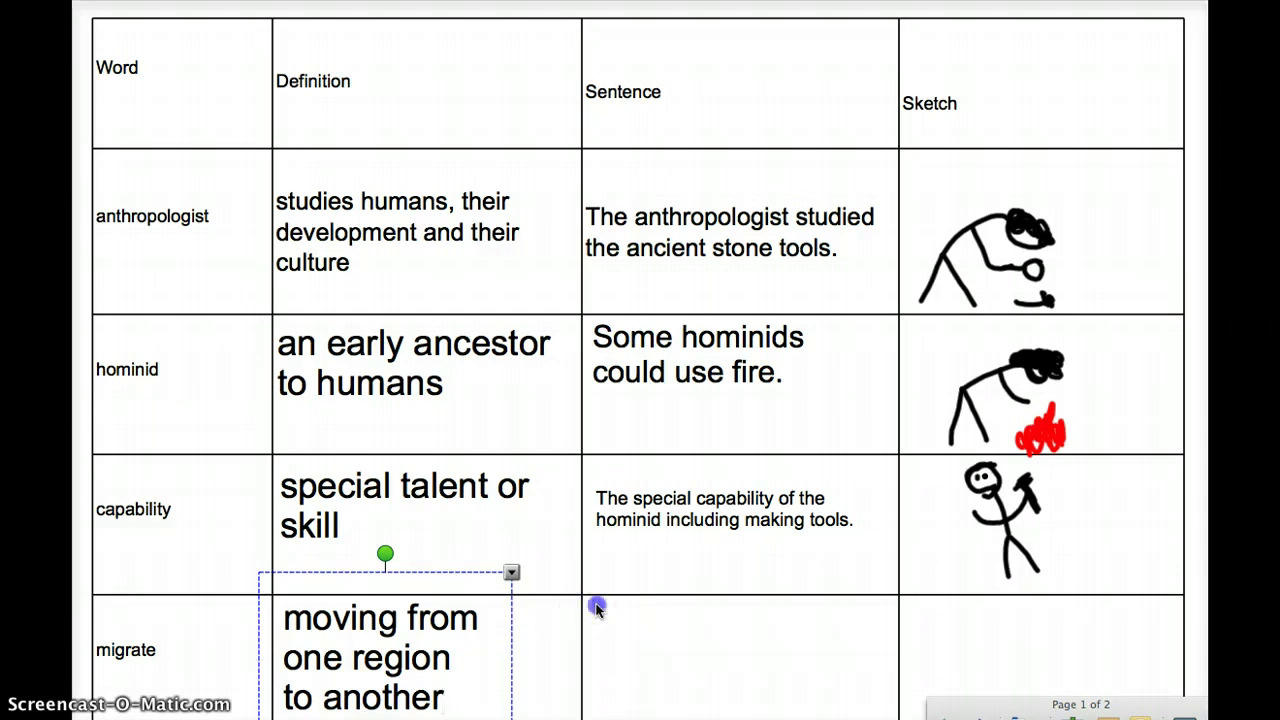
click(596, 609)
drag(591, 608, 876, 608)
- Type 'The hominid migrated out of Africa' in the migrate Sentence box and narrow it from the left
click(596, 567)
text(The)
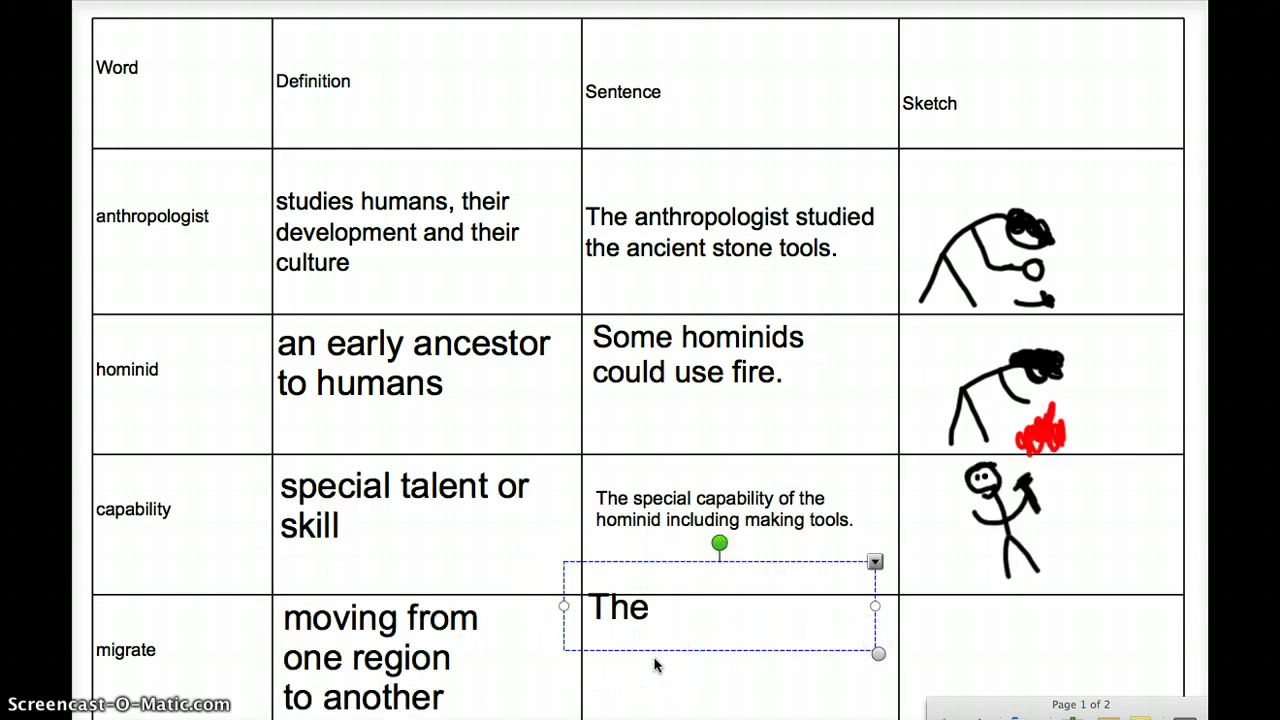
text( hominid m)
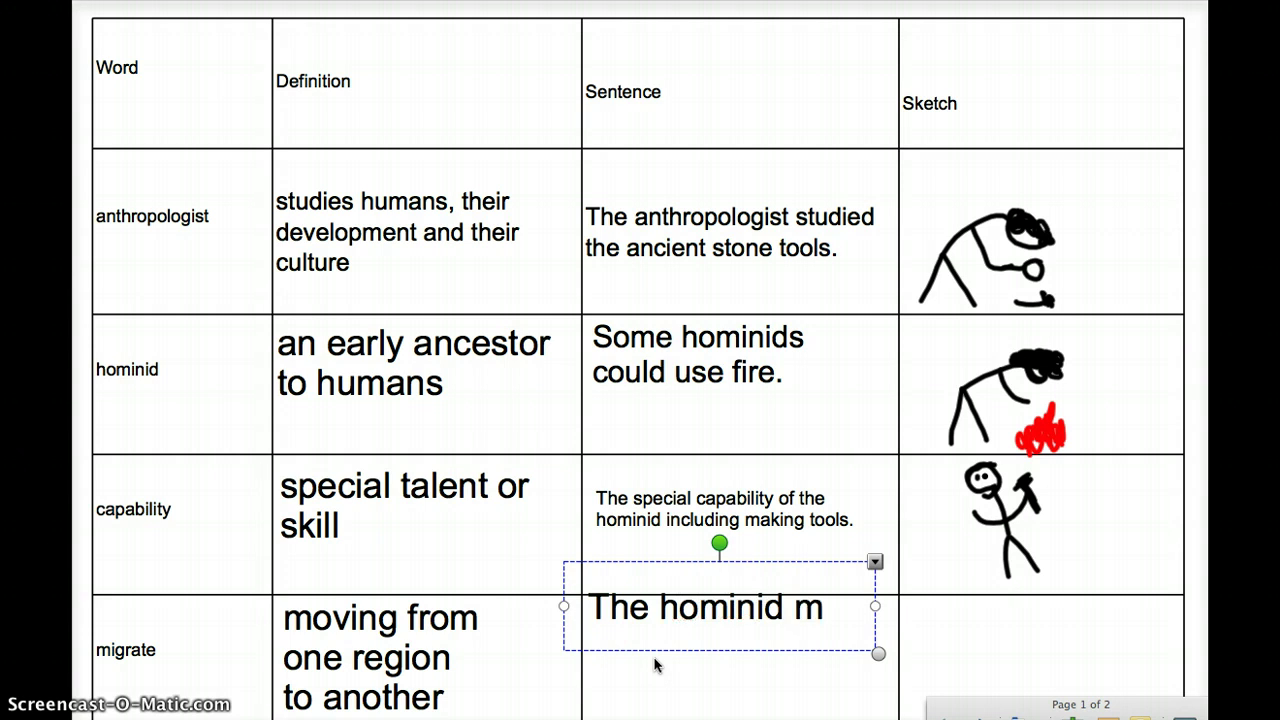
text(igrated)
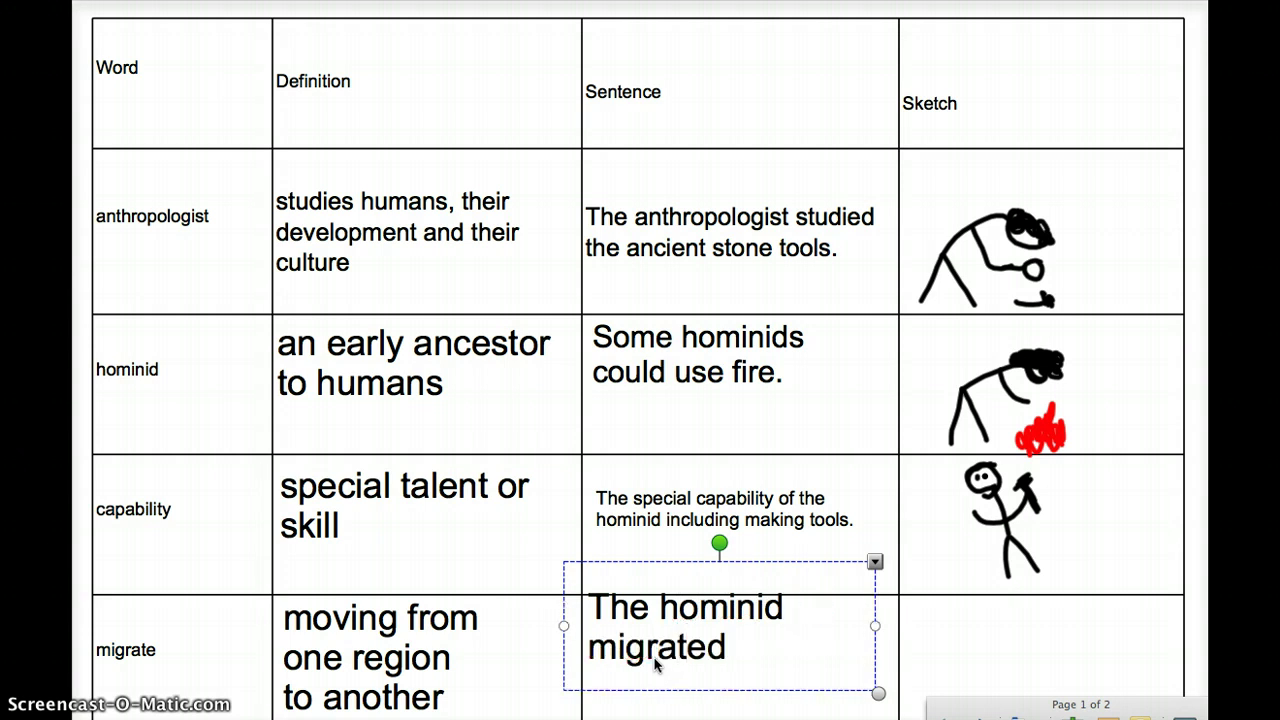
text( out of Africa.)
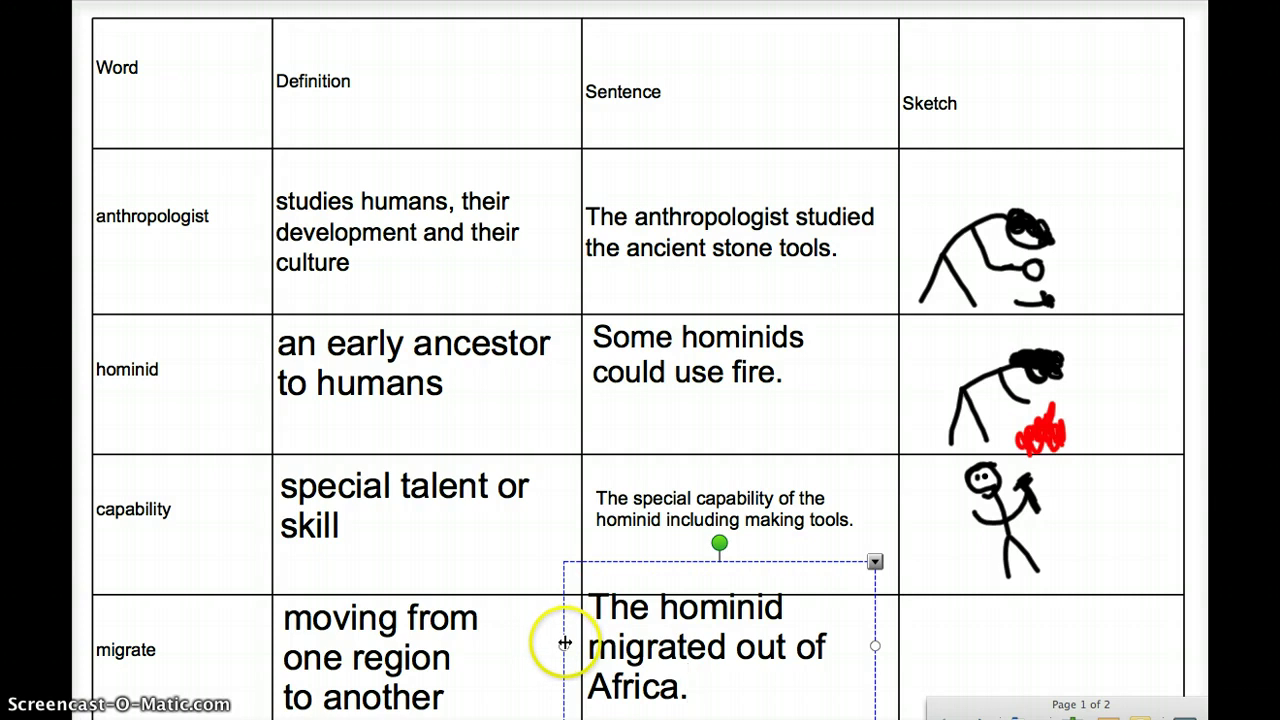
drag(565, 643, 593, 645)
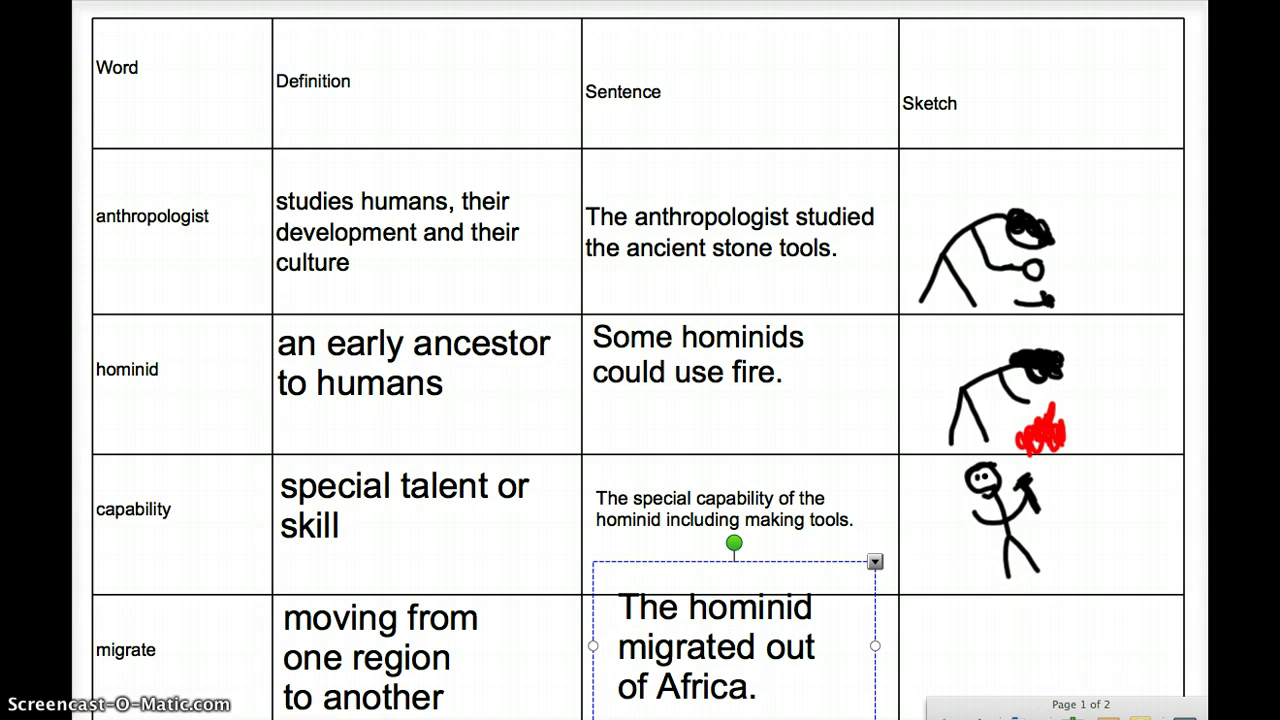
- With the black pen, draw a stick figure and a rightward arrow in the migrate Sketch cell, then return to Select
right_click(1030, 710)
mouse_move(1060, 495)
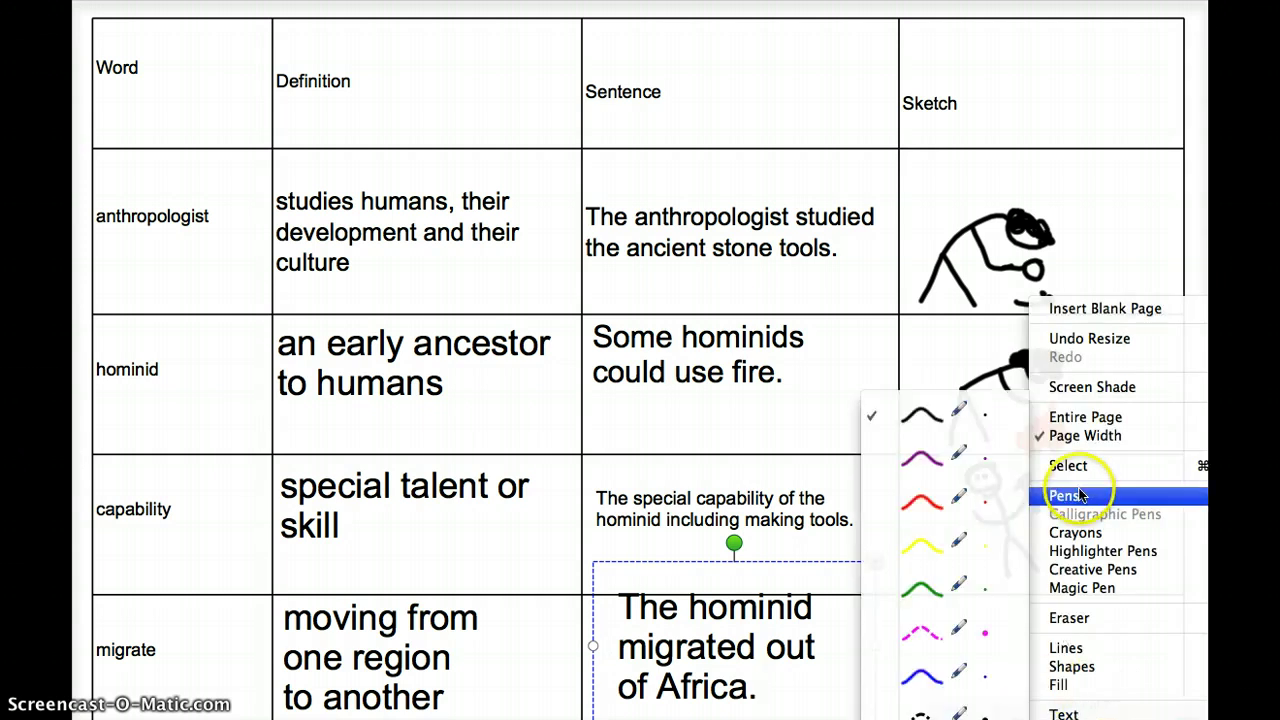
click(992, 420)
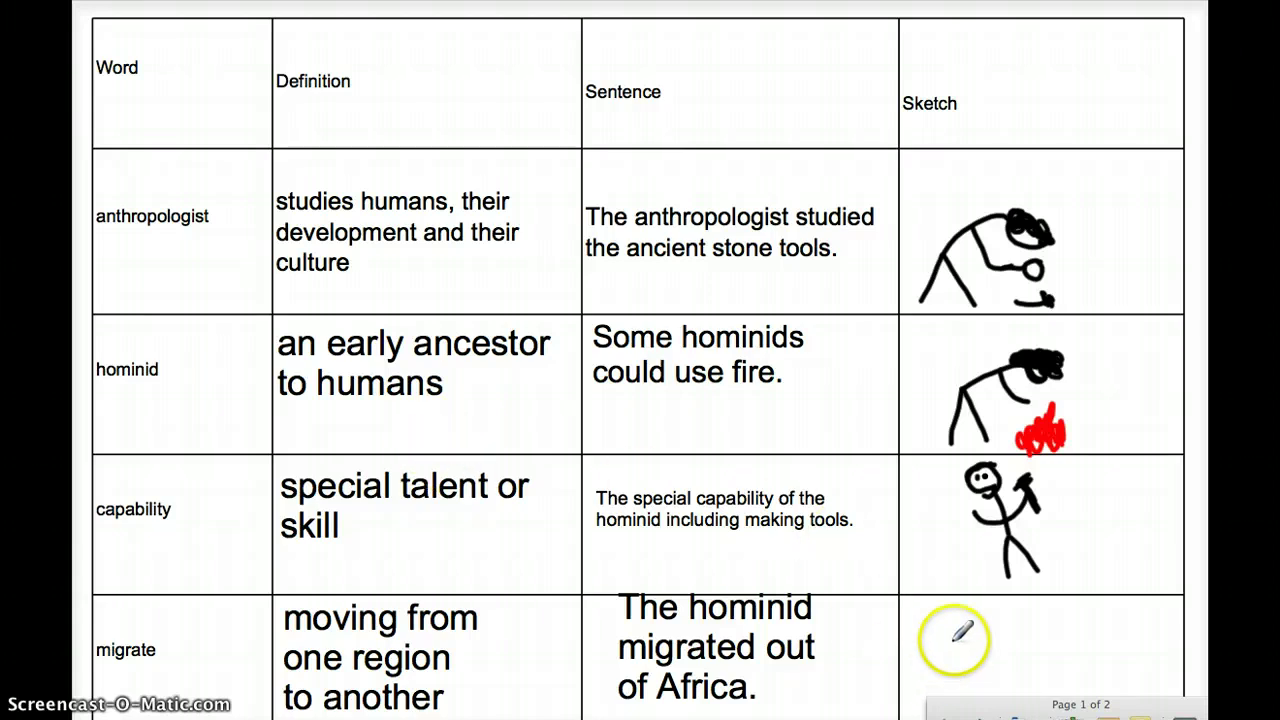
mouse_move(966, 676)
mouse_down()
mouse_move(969, 643)
mouse_move(990, 670)
mouse_move(957, 598)
mouse_move(990, 612)
mouse_up()
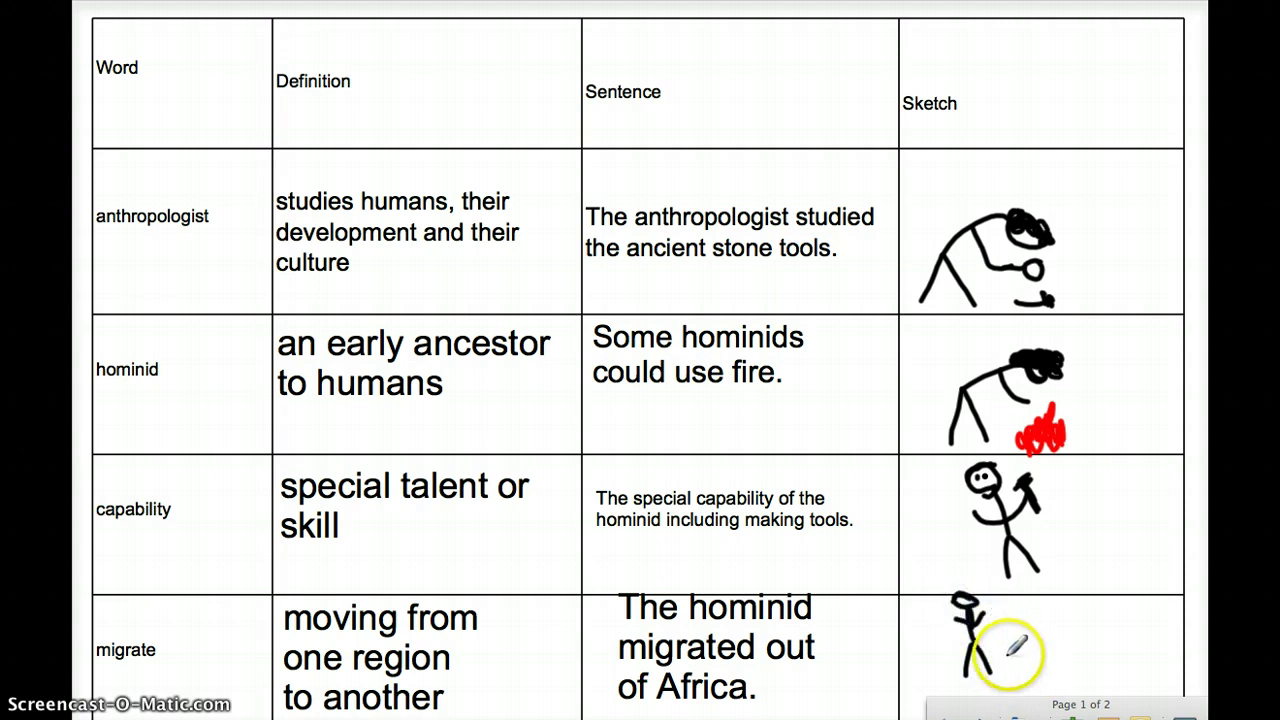
drag(1004, 657, 1047, 638)
mouse_move(1038, 621)
mouse_down()
mouse_move(1071, 629)
mouse_move(1058, 646)
mouse_up()
drag(1164, 630, 1098, 643)
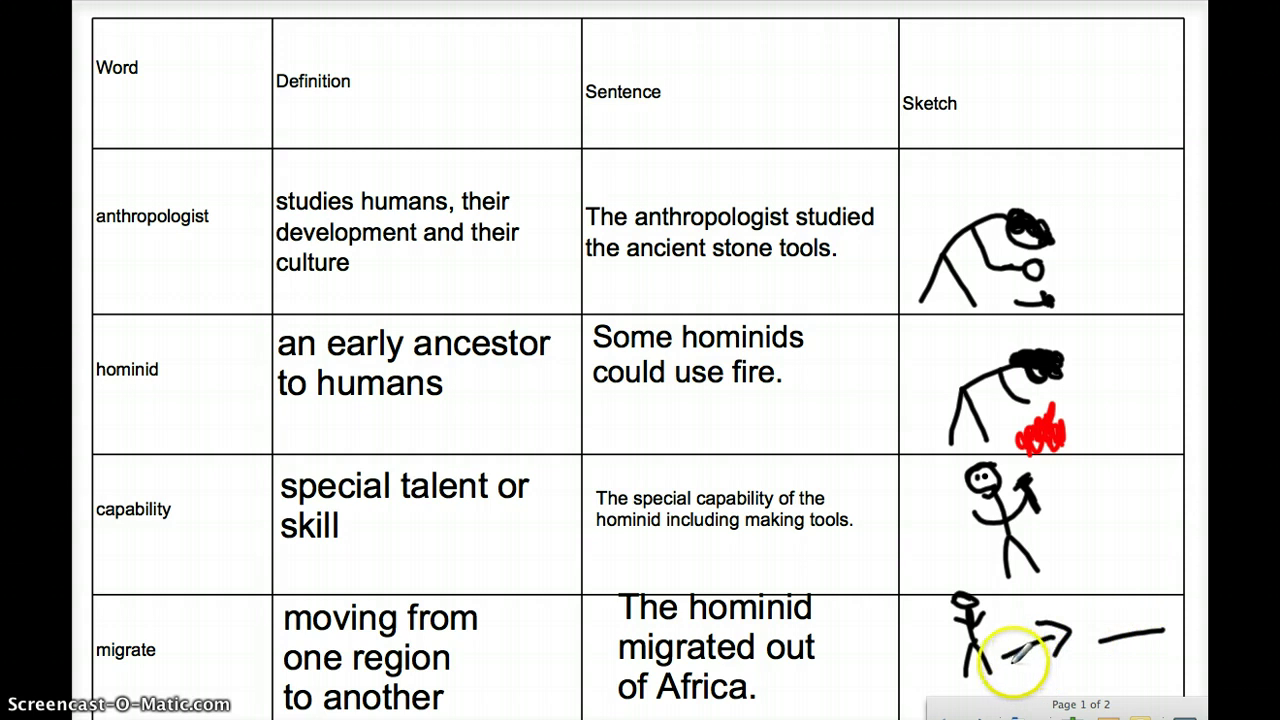
drag(1000, 660, 1060, 627)
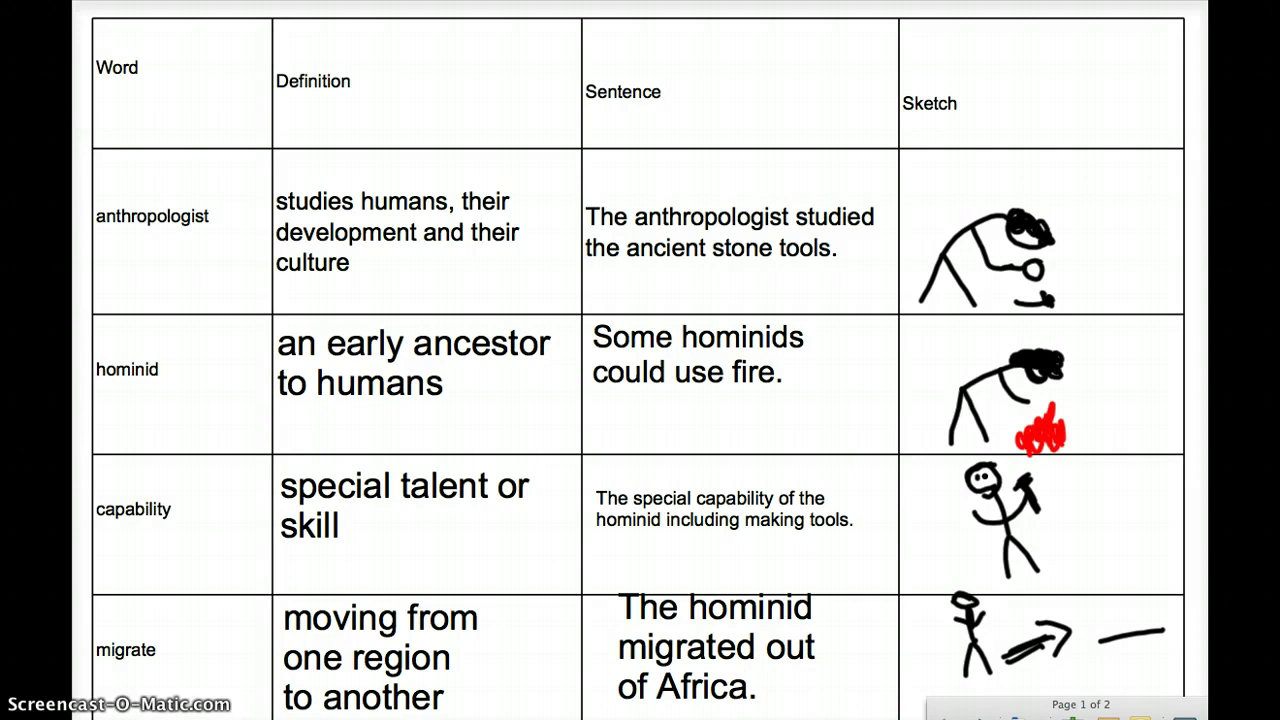
right_click(1036, 298)
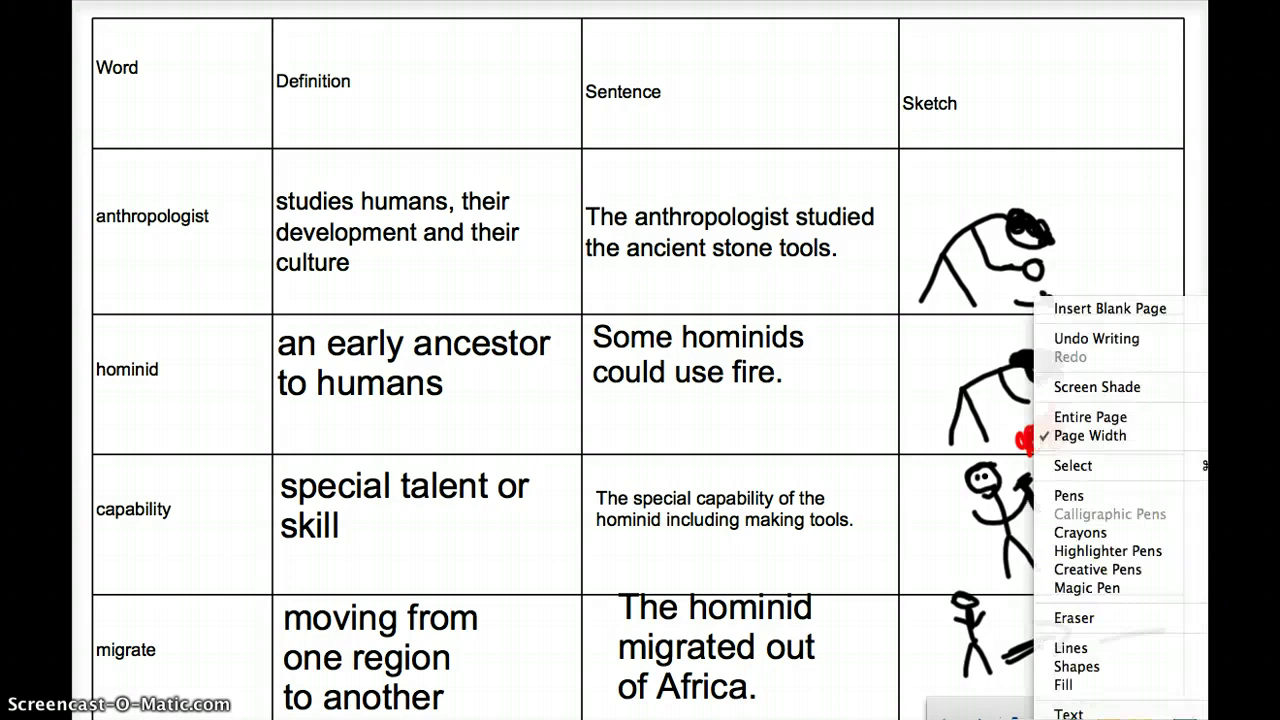
click(1115, 476)
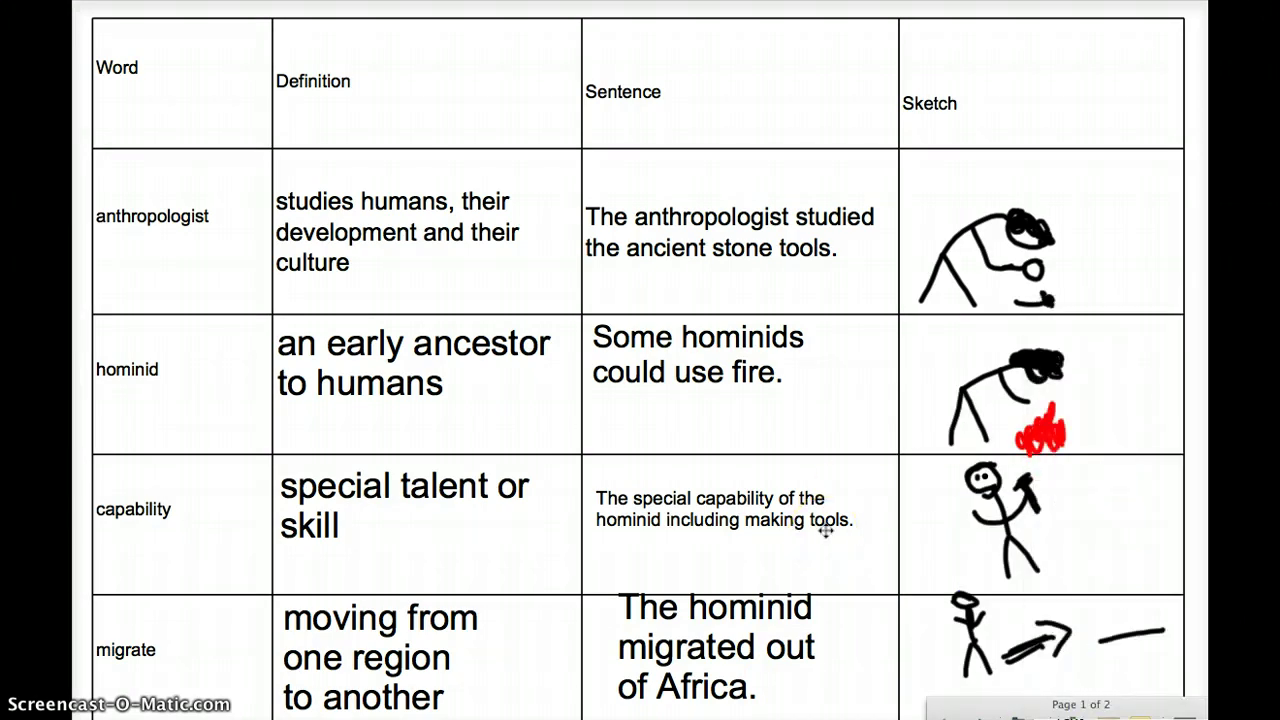